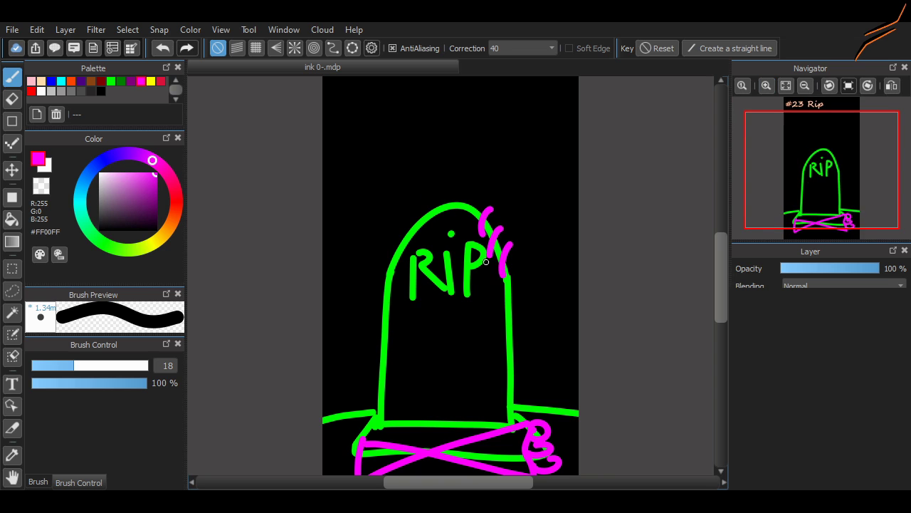
Draw two magenta wavy lines across the tombstone beneath the RIP lettering, the second one slightly shorter.
scroll(701, 280, down, 2)
drag(403, 270, 492, 278)
drag(403, 310, 480, 315)
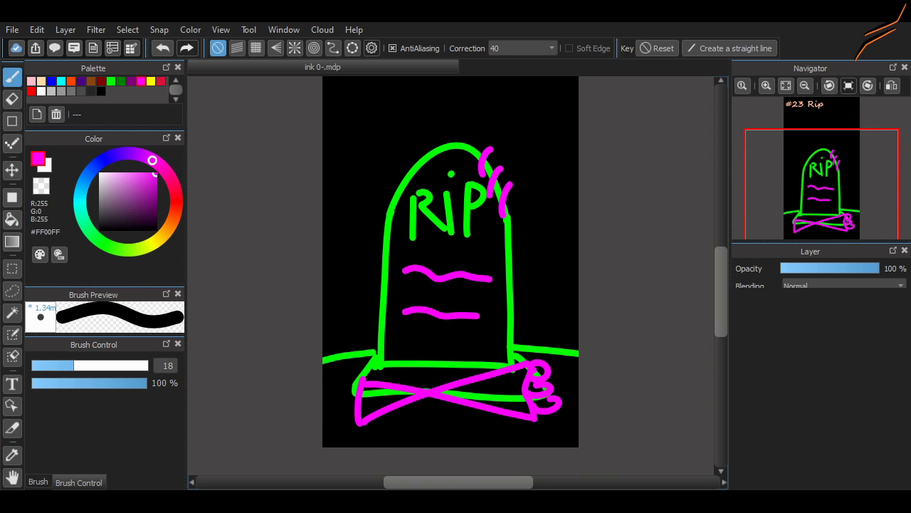
Draw four slanted magenta rain streaks in the sky above and beside the tombstone.
scroll(689, 336, up, 3)
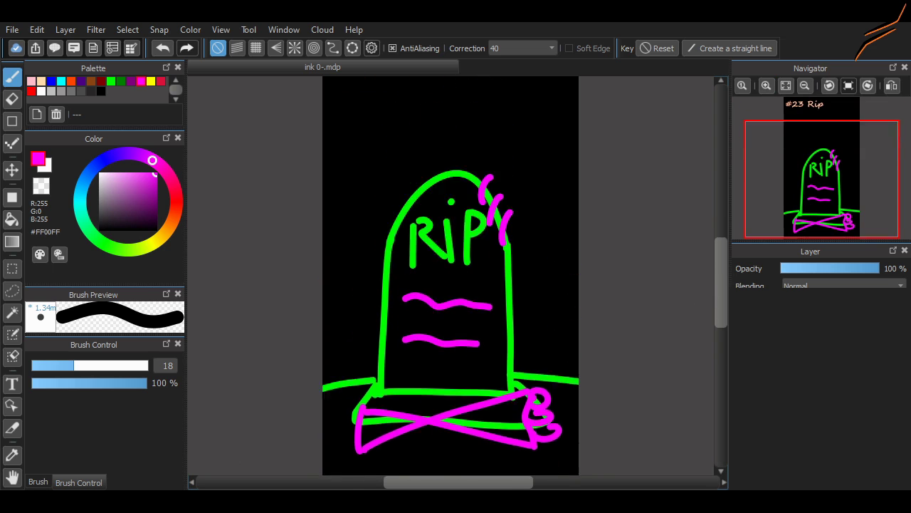
drag(488, 149, 461, 218)
drag(550, 190, 531, 237)
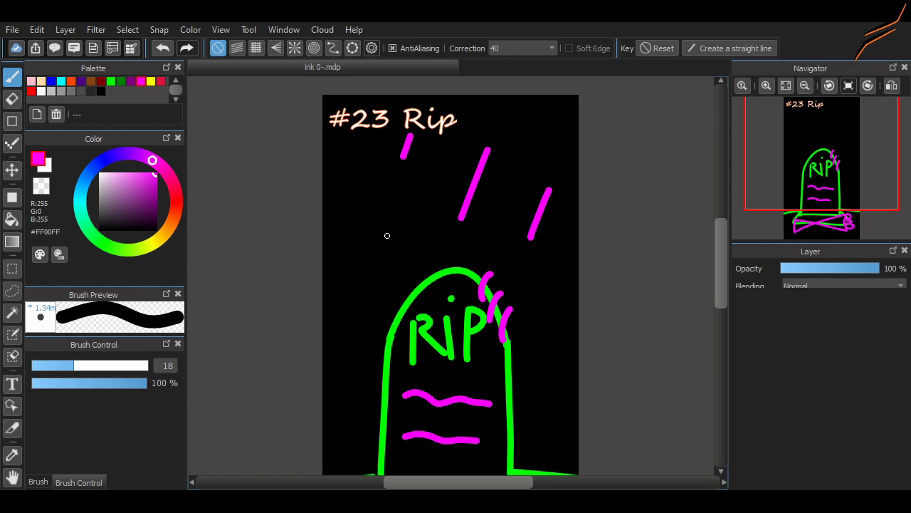
drag(393, 201, 375, 279)
scroll(374, 279, down, 4)
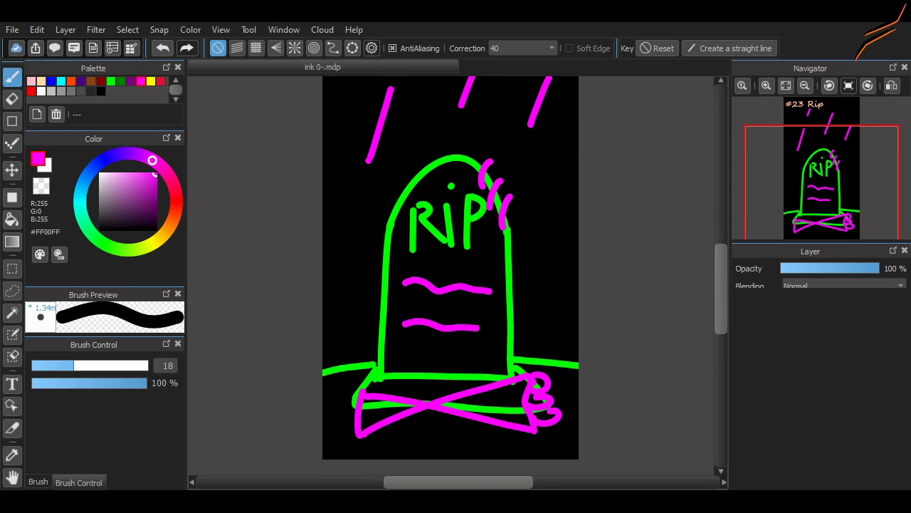
scroll(375, 279, up, 2)
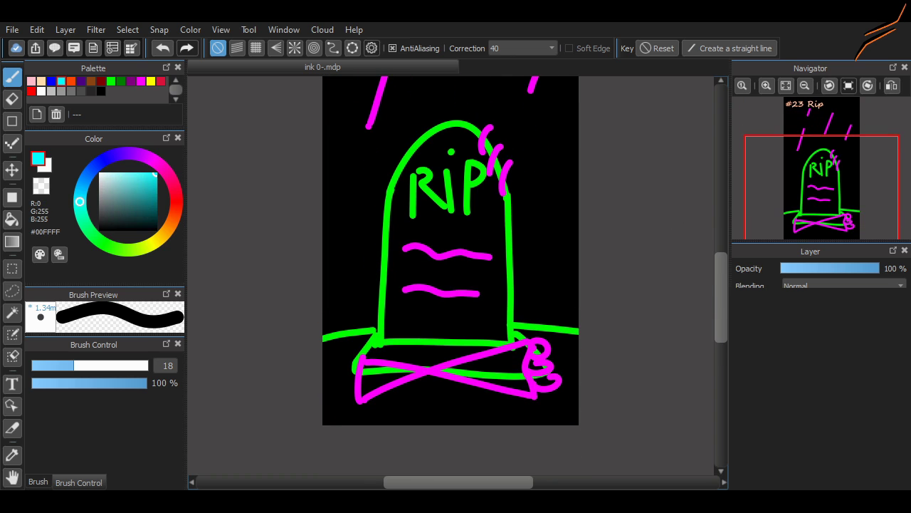
Refine the bouquet sketch in crimson #DC143C at brush size 10.3 with a square knot, fold lines and an extended lower flap.
key(ctrl+plus)
drag(356, 335, 356, 360)
key(ctrl+z)
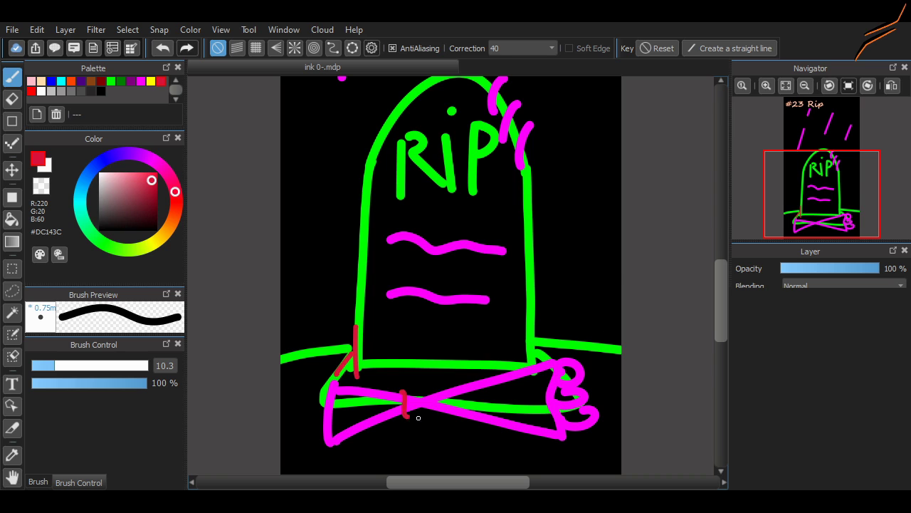
mouse_move(430, 413)
mouse_down()
mouse_move(562, 460)
mouse_move(562, 422)
mouse_move(551, 440)
mouse_up()
mouse_move(467, 401)
mouse_down()
mouse_move(542, 419)
mouse_move(498, 406)
mouse_move(541, 388)
mouse_up()
scroll(704, 350, up, 5)
scroll(704, 349, down, 5)
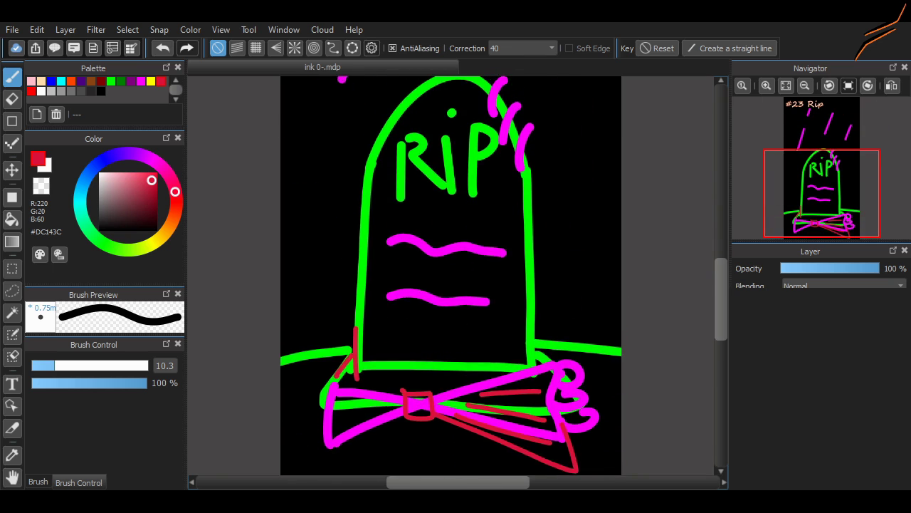
Sketch a crimson squiggle as small text between the RIP lettering and the upper magenta wavy line.
scroll(703, 349, up, 3)
scroll(451, 275, down, 1)
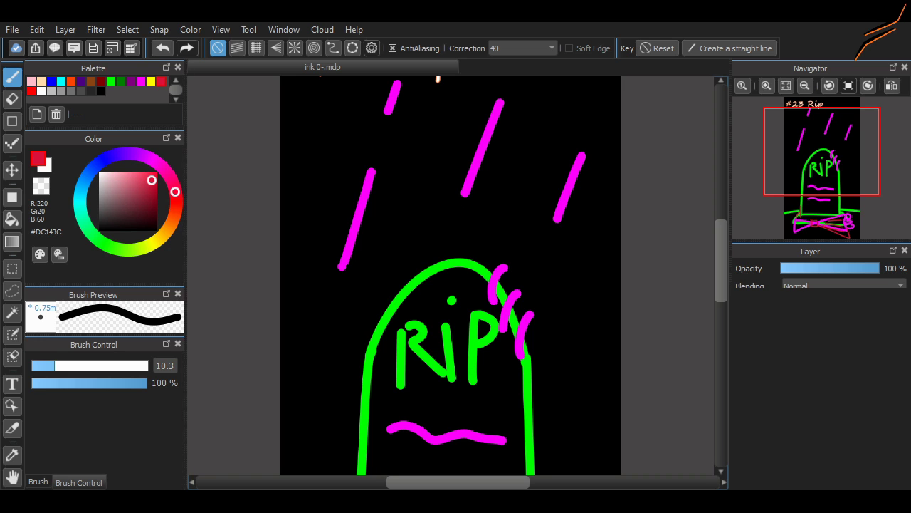
drag(391, 245, 505, 217)
key(ctrl+z)
scroll(510, 261, down, 5)
scroll(510, 260, up, 3)
scroll(512, 401, down, 4)
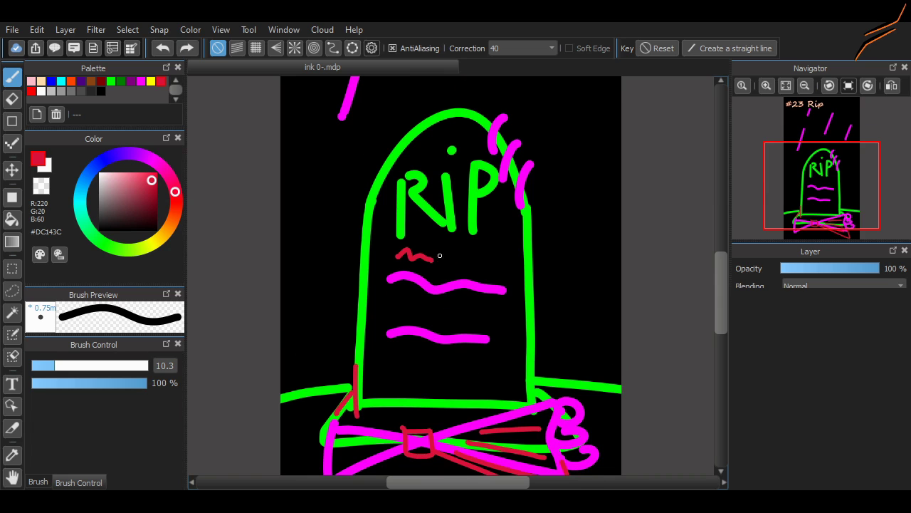
Add thin slanted crimson rain streaks between the magenta ones and on both sides of the tombstone.
scroll(641, 272, up, 20)
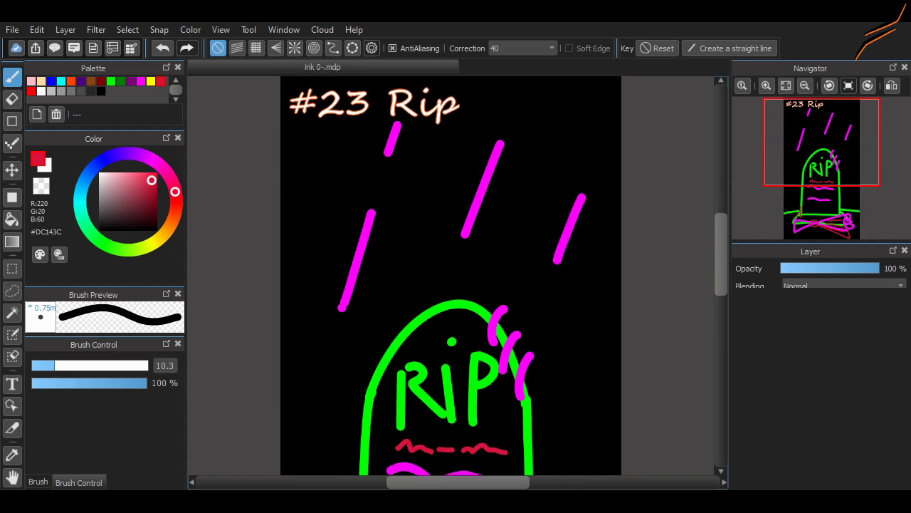
drag(526, 212, 513, 258)
scroll(664, 293, down, 20)
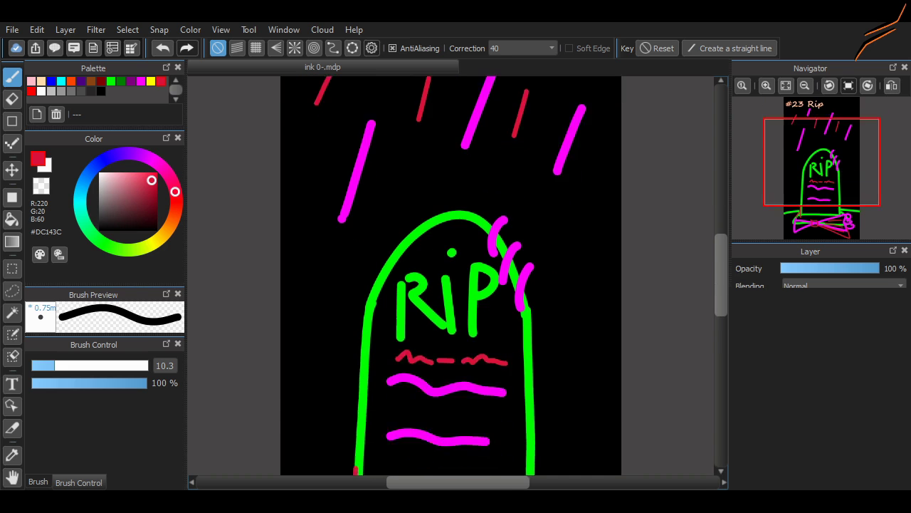
scroll(712, 296, up, 20)
drag(427, 214, 484, 311)
key(ctrl+z)
Ink the bouquet's knot and its two ribbon tails in white #FFFFFF with the Pen sharp 2 big brush over the dimmed sketch.
click(786, 85)
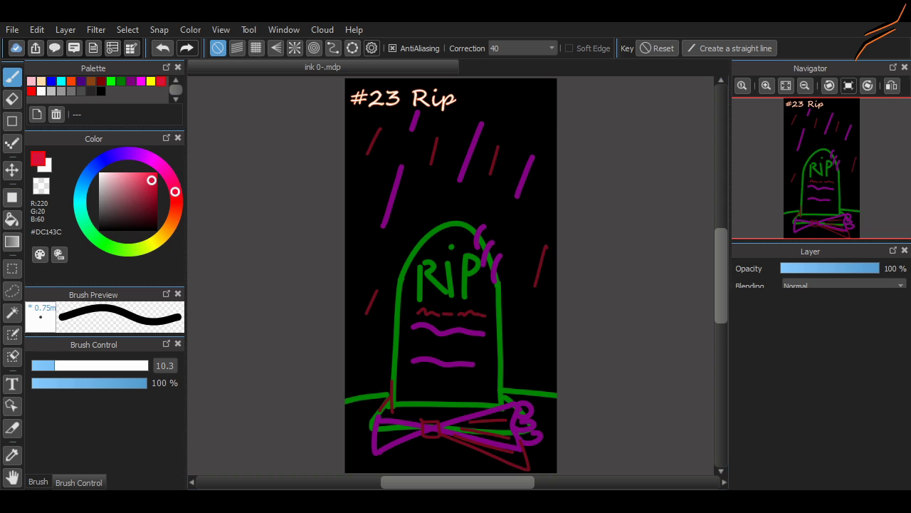
click(38, 482)
click(98, 388)
key(x)
scroll(449, 297, up, 3)
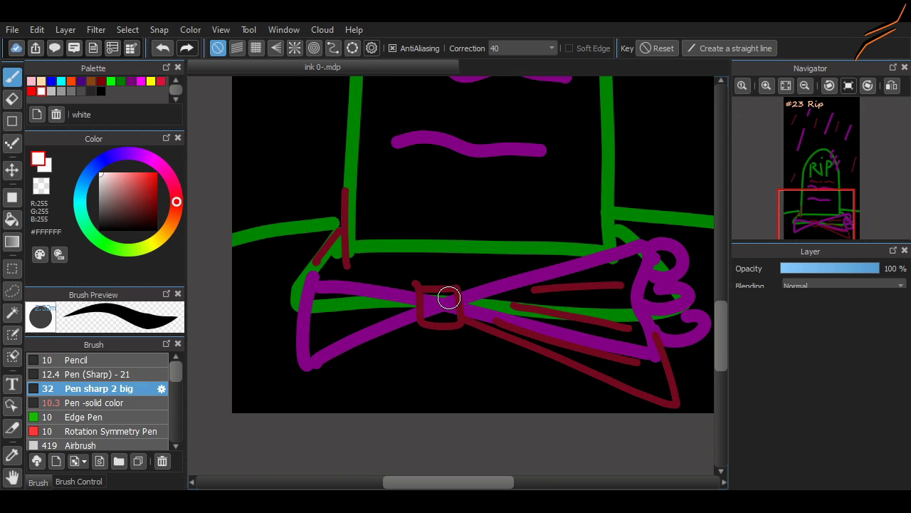
drag(423, 289, 434, 326)
key(ctrl+z)
drag(422, 287, 460, 322)
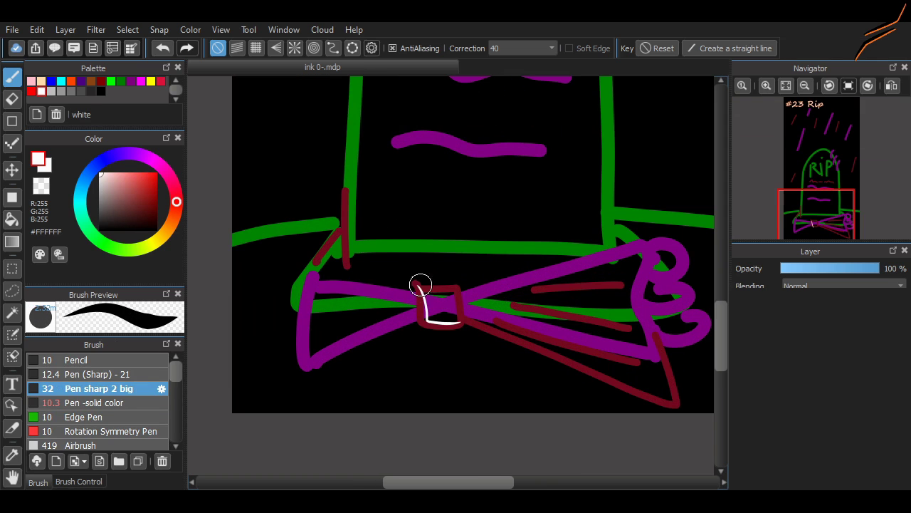
mouse_move(420, 285)
mouse_down()
mouse_move(460, 322)
mouse_move(469, 355)
mouse_move(469, 338)
mouse_move(442, 349)
mouse_up()
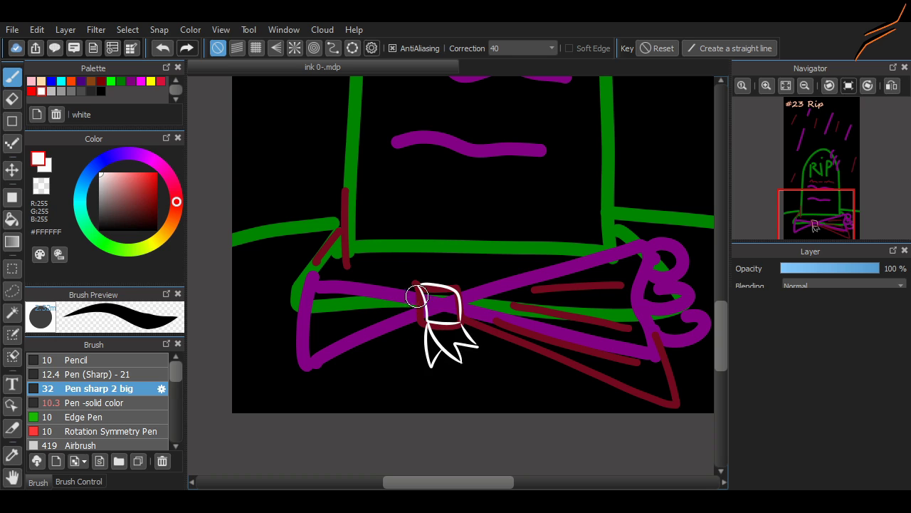
Ink the narrow left end of the bouquet wrap in white, with short stems sticking out of it.
drag(418, 291, 334, 284)
drag(328, 340, 331, 334)
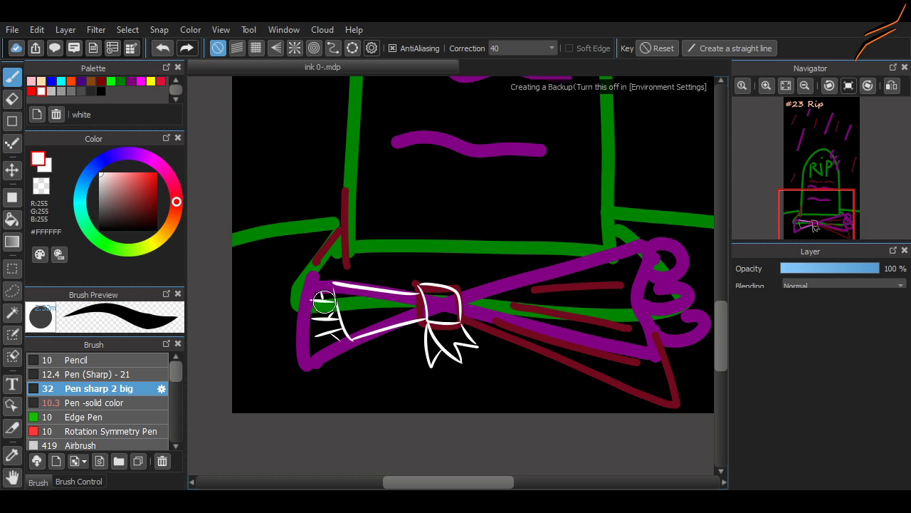
drag(314, 300, 331, 308)
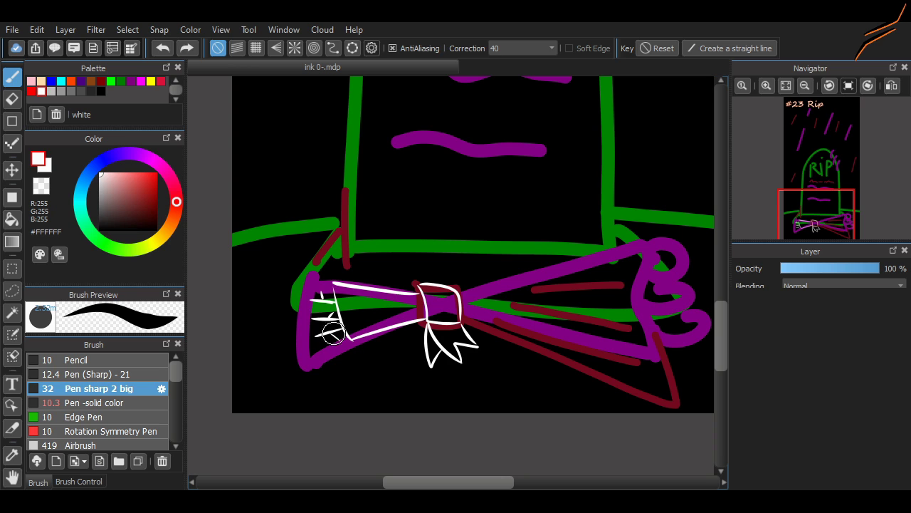
Ink the bouquet's wide right-hand wrap in white, with its curved open edge and three fold lines inside.
scroll(476, 389, right, 3)
mouse_move(375, 322)
mouse_down()
mouse_move(539, 372)
mouse_move(570, 401)
mouse_up()
mouse_move(377, 285)
mouse_down()
mouse_move(564, 236)
mouse_move(580, 401)
mouse_up()
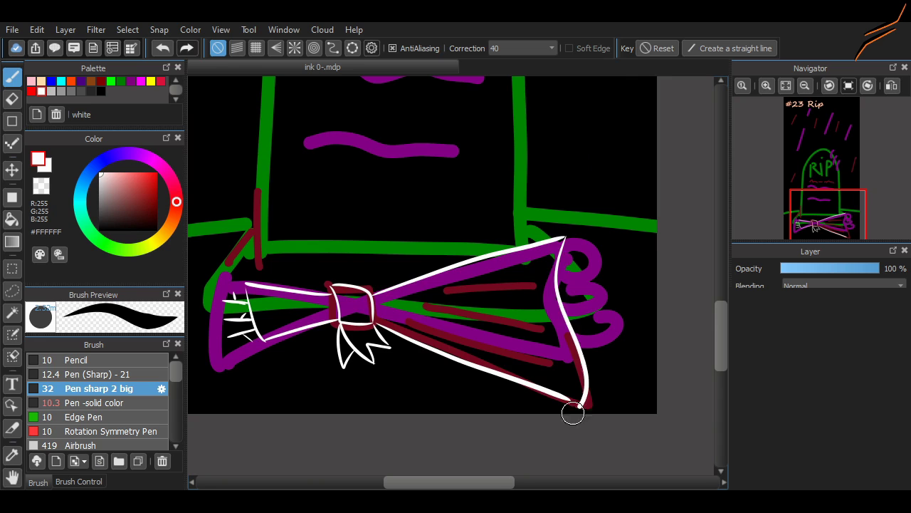
drag(410, 322, 557, 370)
drag(425, 306, 552, 329)
mouse_move(429, 292)
mouse_down()
mouse_move(525, 261)
mouse_move(539, 267)
mouse_up()
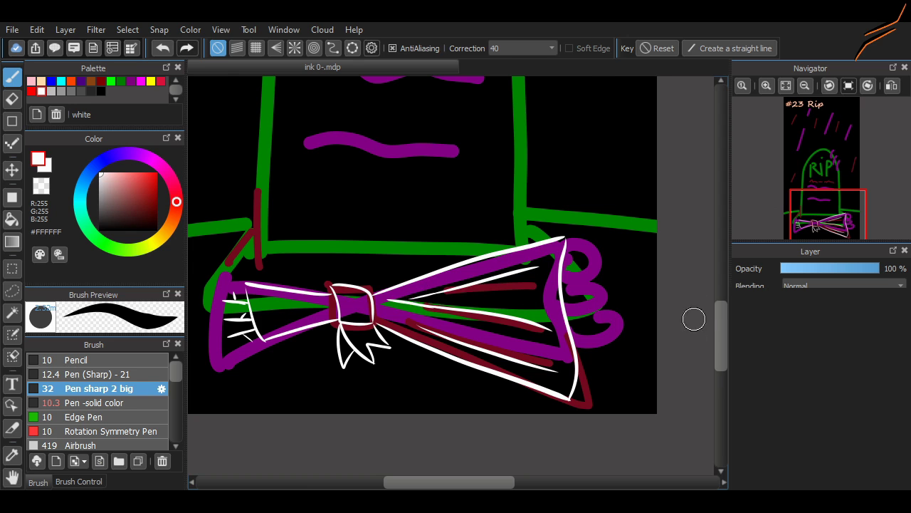
Choose the Pen (Sharp) - 21 brush and set its size to 24.
scroll(688, 315, up, 5)
scroll(688, 316, left, 3)
scroll(688, 316, down, 1)
scroll(688, 315, right, 1)
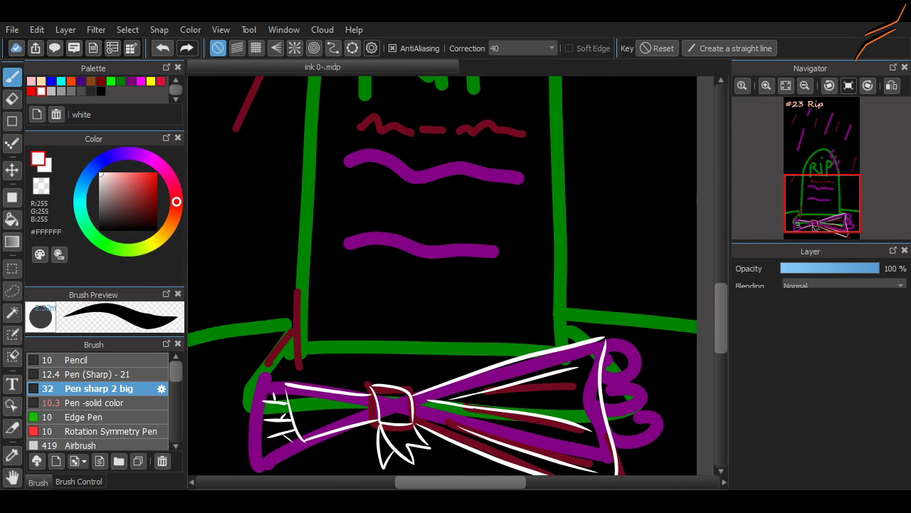
scroll(442, 274, down, 4)
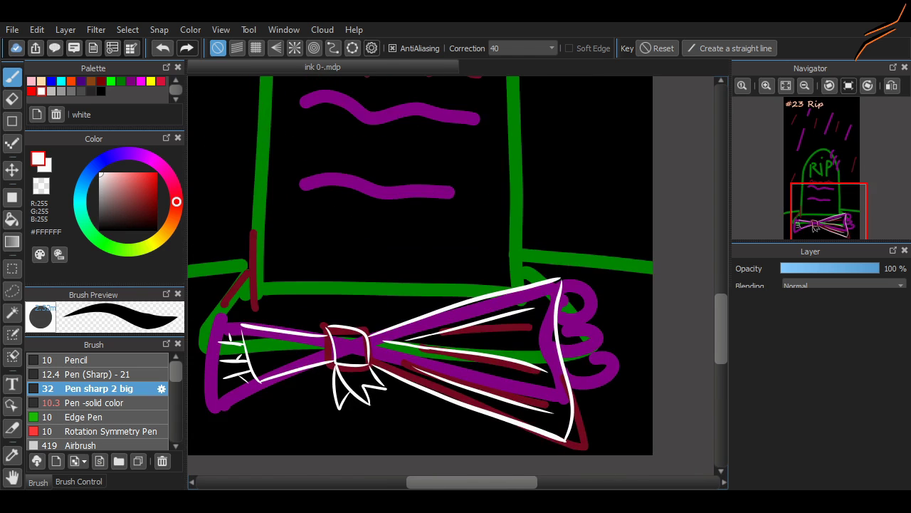
scroll(406, 435, up, 3)
click(97, 374)
click(78, 482)
mouse_move(328, 325)
mouse_down()
mouse_move(401, 290)
mouse_move(508, 311)
mouse_up()
key(ctrl+z)
click(332, 47)
click(267, 331)
key(Escape)
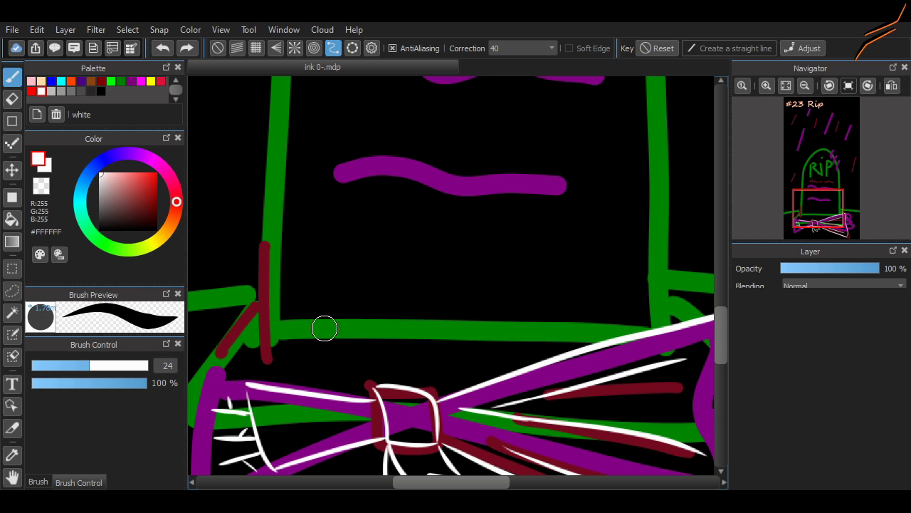
drag(295, 236, 449, 198)
mouse_move(305, 297)
mouse_down()
mouse_move(440, 250)
mouse_move(491, 251)
mouse_up()
drag(404, 311, 488, 288)
key(ctrl+z)
key(ctrl+z)
key(ctrl+z)
Place a curve snap guide along the tombstone outline, from its lower left corner over the arch to the lower right corner.
click(332, 47)
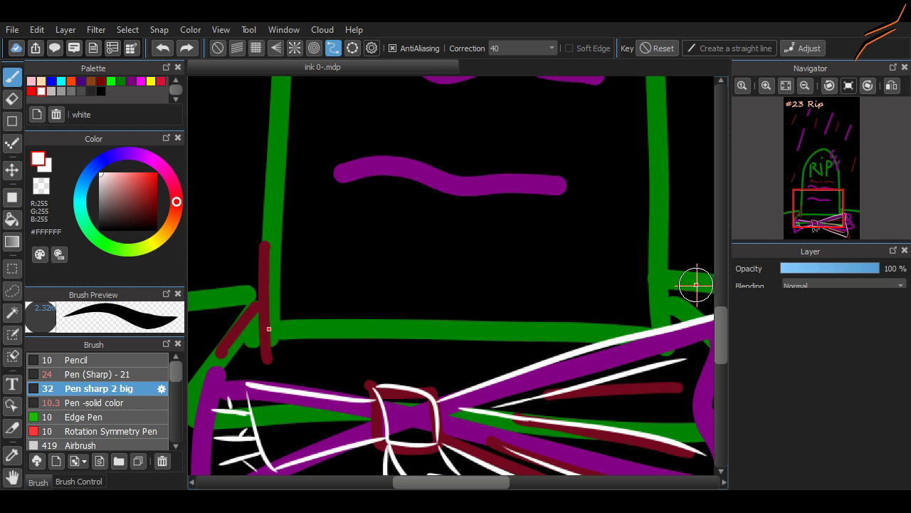
scroll(334, 337, up, 5)
scroll(278, 271, up, 6)
click(279, 272)
scroll(455, 178, up, 2)
click(465, 165)
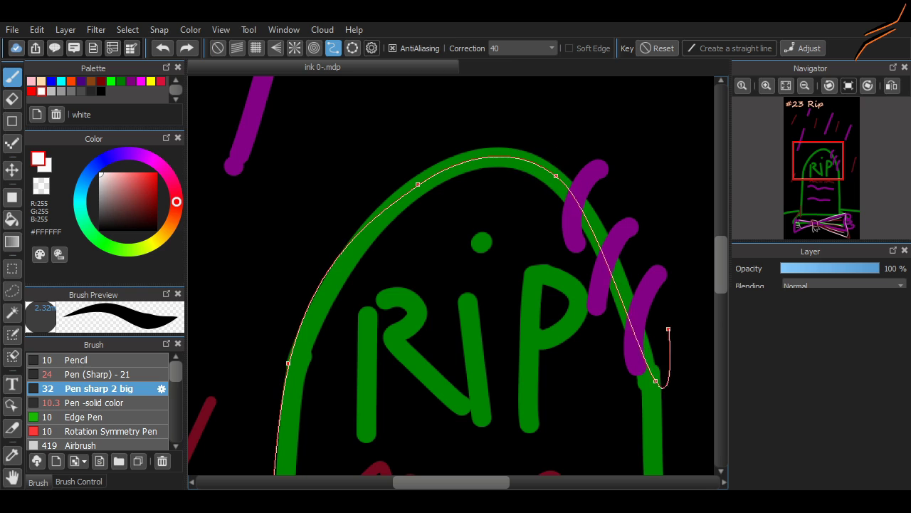
scroll(268, 350, down, 10)
click(657, 362)
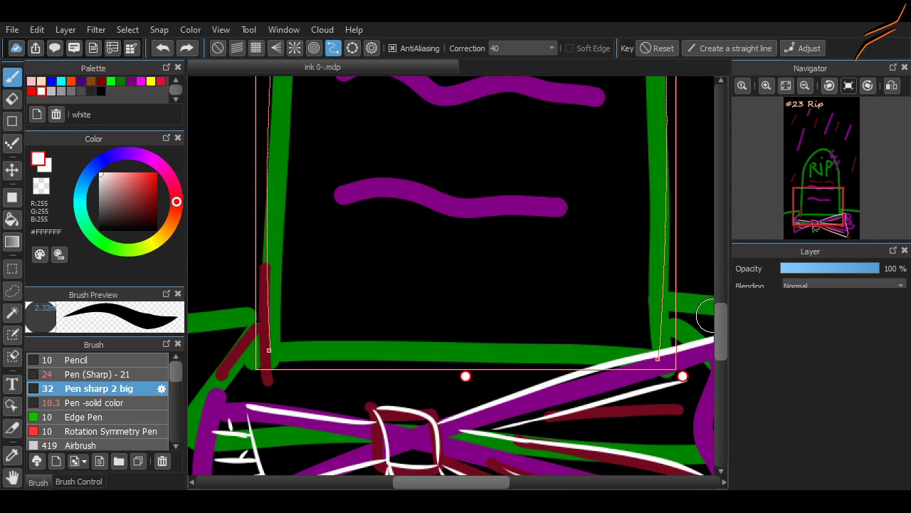
scroll(655, 146, up, 7)
key(v)
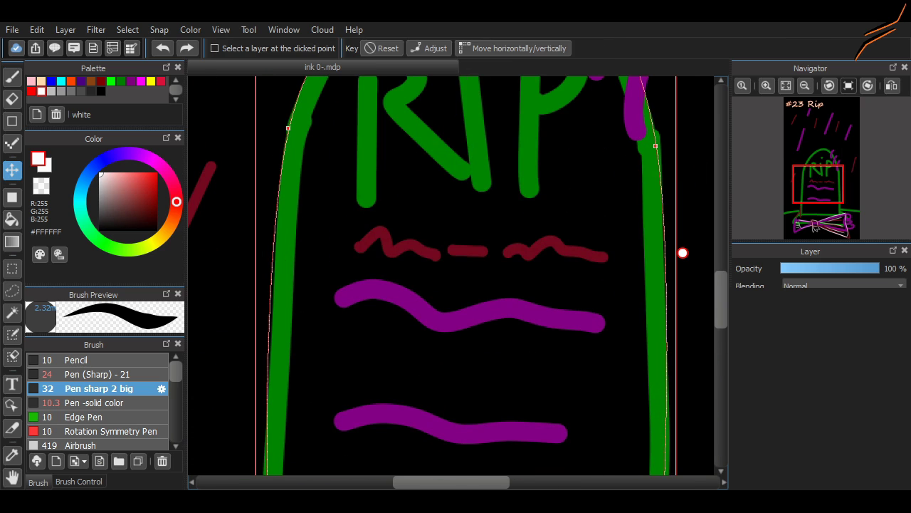
key(b)
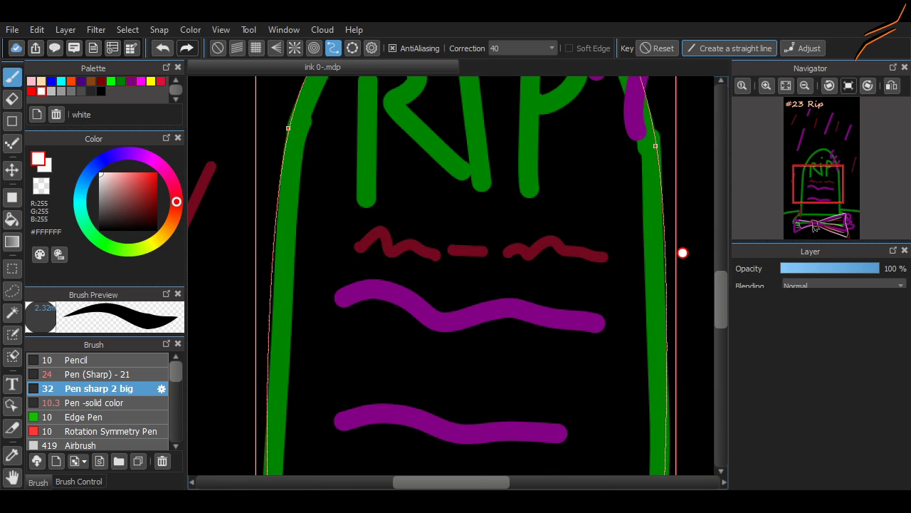
click(729, 48)
drag(639, 150, 653, 428)
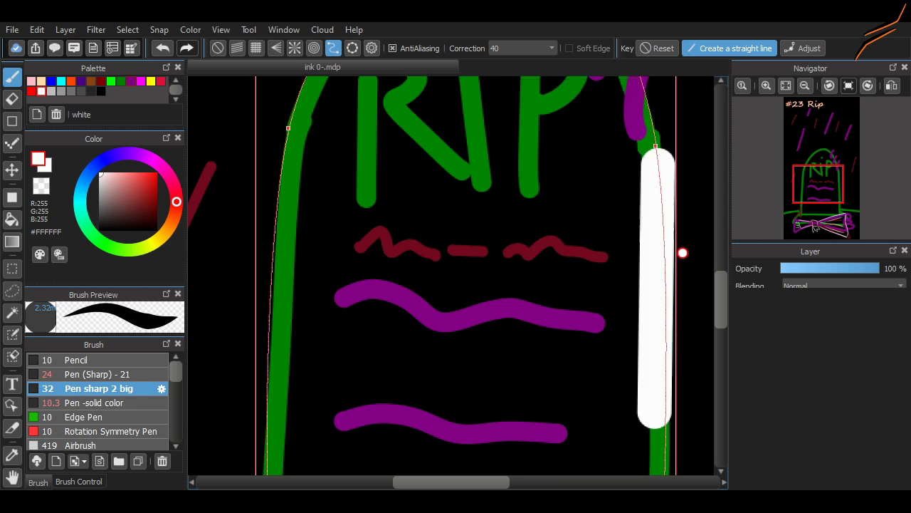
Adjust the curve guide's upper right point, narrow the guide and shift it slightly down over the tombstone.
scroll(647, 193, down, 2)
scroll(636, 206, up, 2)
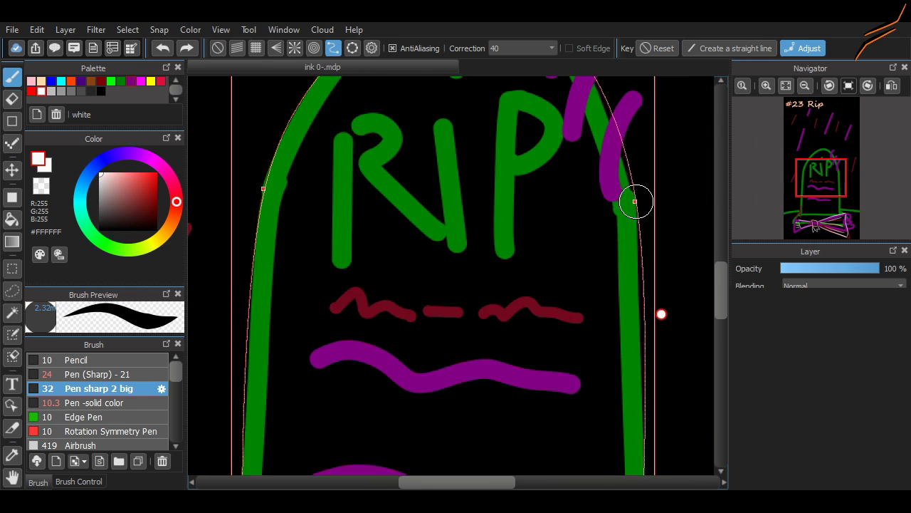
scroll(551, 259, down, 2)
drag(534, 142, 542, 135)
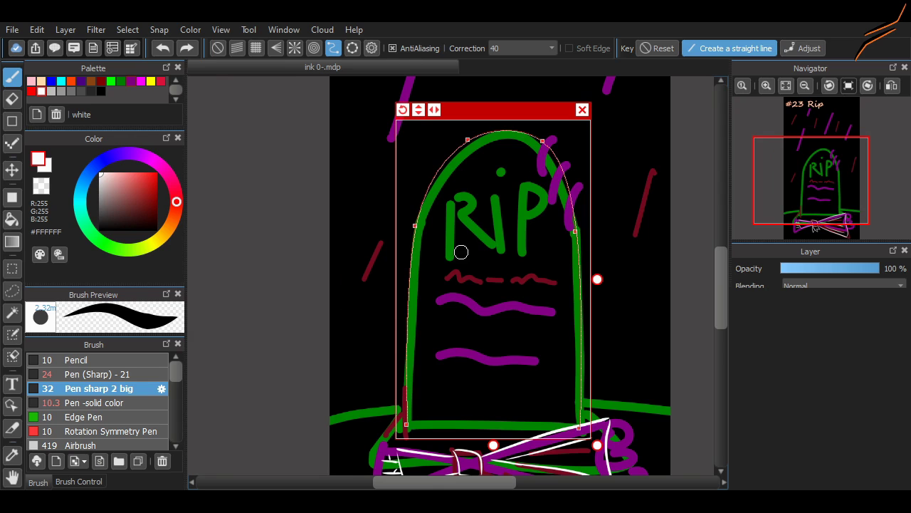
click(575, 364)
mouse_move(597, 279)
mouse_down()
mouse_move(563, 276)
mouse_move(590, 279)
mouse_up()
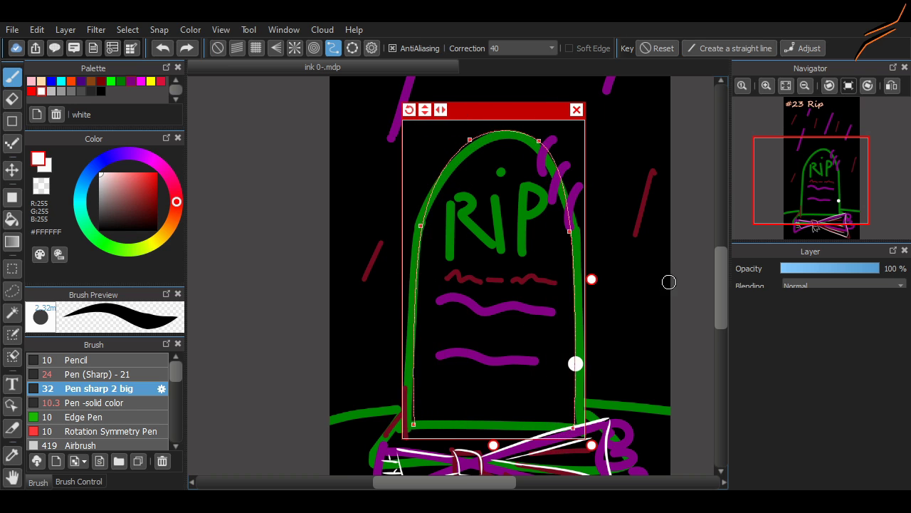
drag(497, 112, 499, 112)
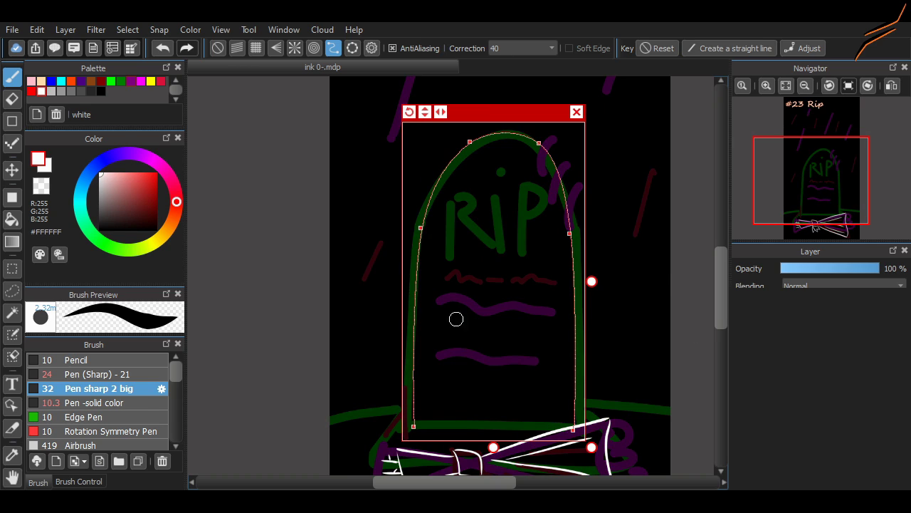
Ink the tombstone outline in white along the curve guide with the Pen (Sharp) - 21 brush and turn snapping off.
click(93, 374)
mouse_move(413, 425)
mouse_down()
mouse_move(434, 187)
mouse_move(573, 428)
mouse_up()
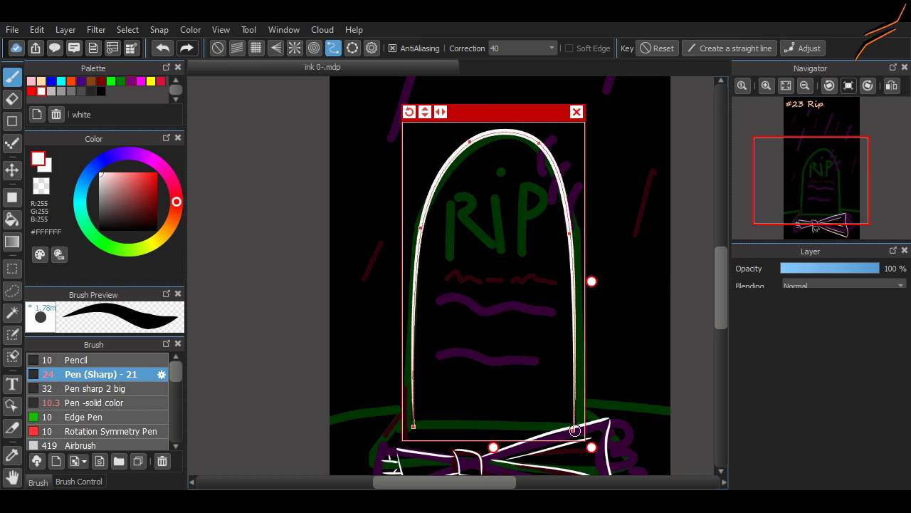
click(314, 48)
click(314, 48)
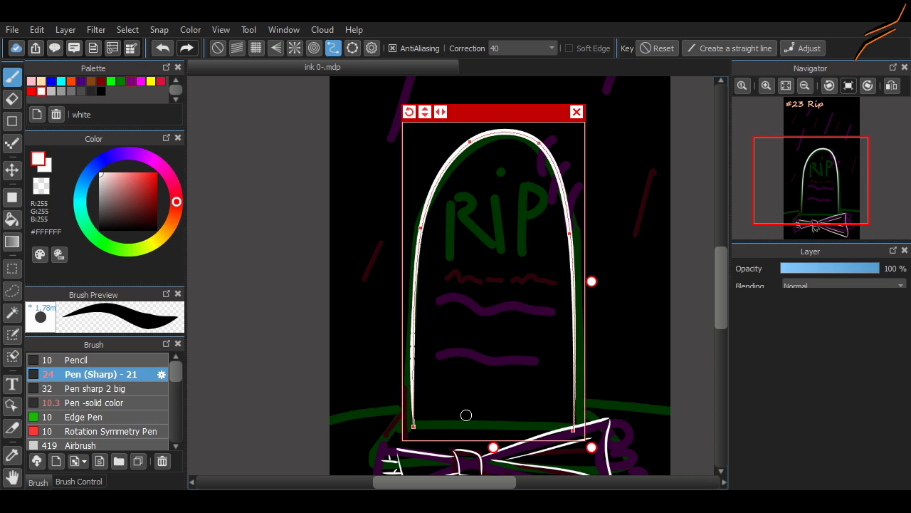
click(218, 48)
scroll(482, 312, up, 5)
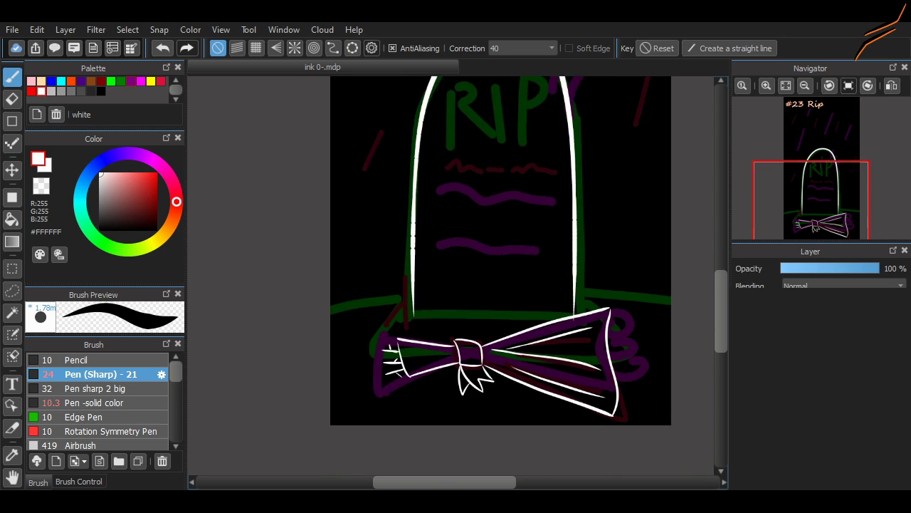
scroll(620, 116, down, 3)
click(98, 388)
mouse_move(336, 263)
mouse_down()
mouse_move(345, 299)
mouse_move(410, 182)
mouse_move(467, 202)
mouse_move(370, 208)
mouse_move(472, 201)
mouse_up()
key(ctrl+z)
key(ctrl+z)
key(ctrl+z)
click(100, 373)
click(79, 481)
click(38, 482)
Choose the Pen -solid color brush and set its size to 7.4.
click(98, 402)
drag(378, 185, 364, 253)
key(ctrl+z)
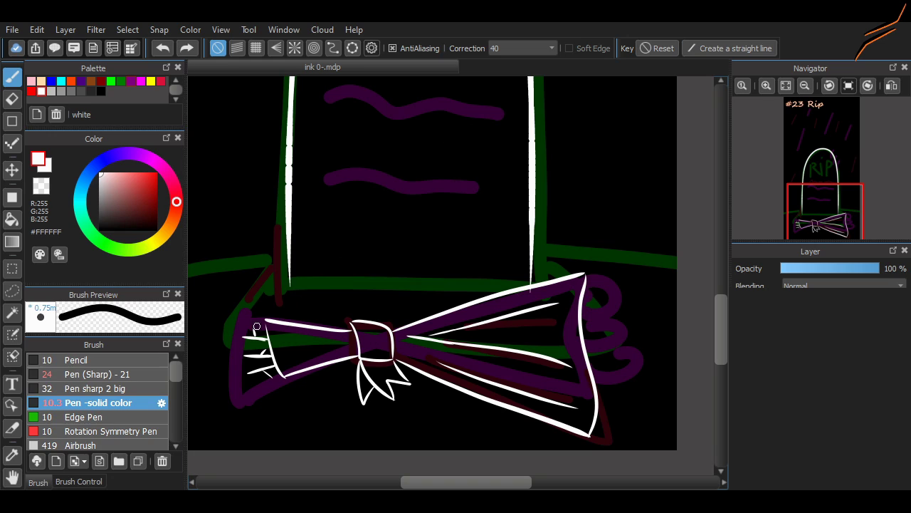
key(ctrl+z)
click(78, 482)
click(48, 366)
Ink the tombstone's straight bottom edge and a flared base slab beneath it with straight white lines.
drag(522, 284, 524, 152)
key(ctrl+z)
key(ctrl+z)
shift+click(531, 283)
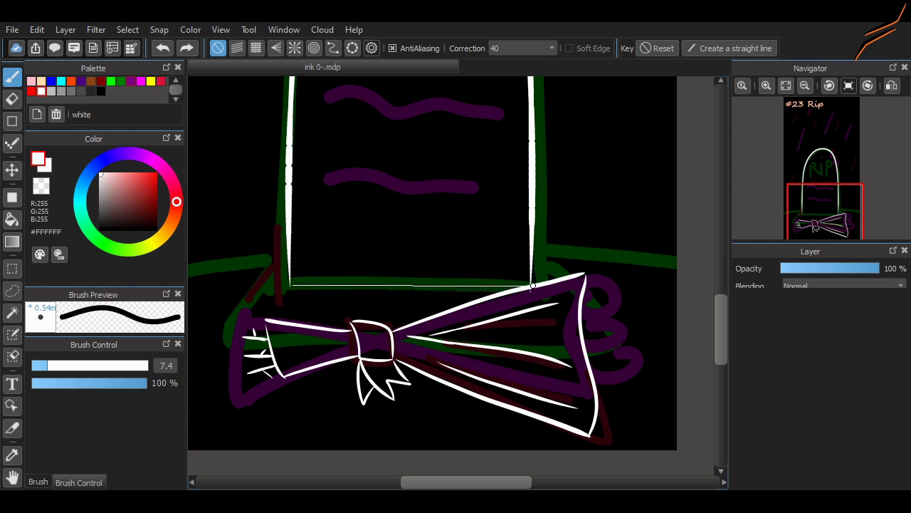
shift+click(286, 257)
shift+click(617, 343)
shift+click(535, 255)
Erase the base slab's right slanted edge where it crosses the bouquet wrapping, using an eraser size of 30.
key(e)
key(ctrl+plus)
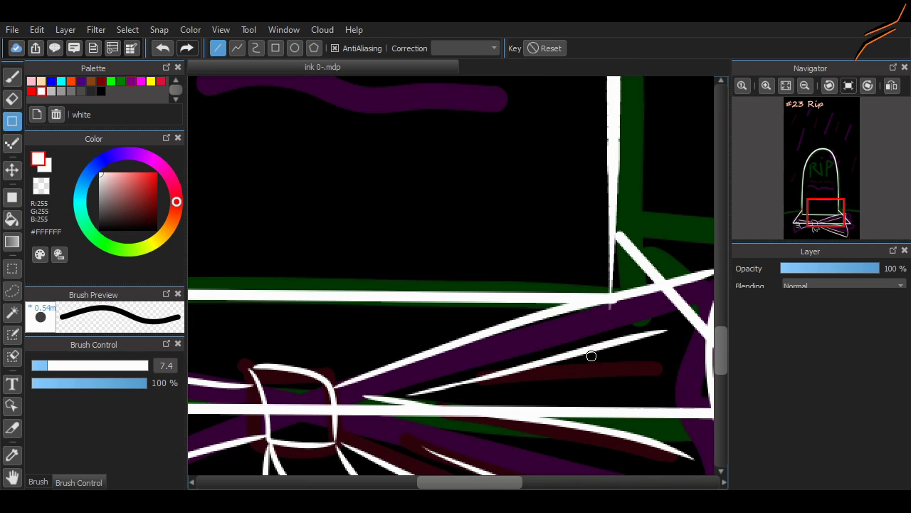
key(bracketright)
key(bracketright)
key(bracketright)
key(bracketright)
key(bracketright)
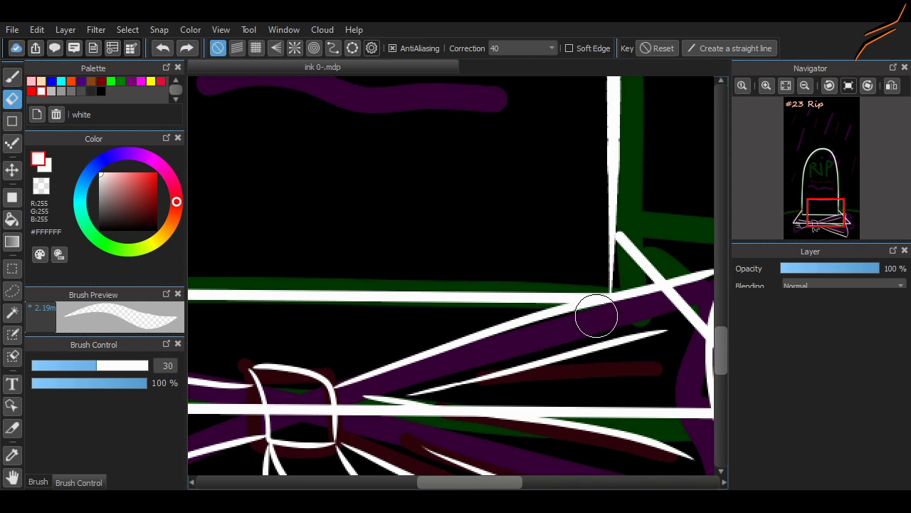
scroll(598, 314, right, 5)
mouse_move(507, 350)
mouse_down()
mouse_move(492, 331)
mouse_move(490, 300)
mouse_up()
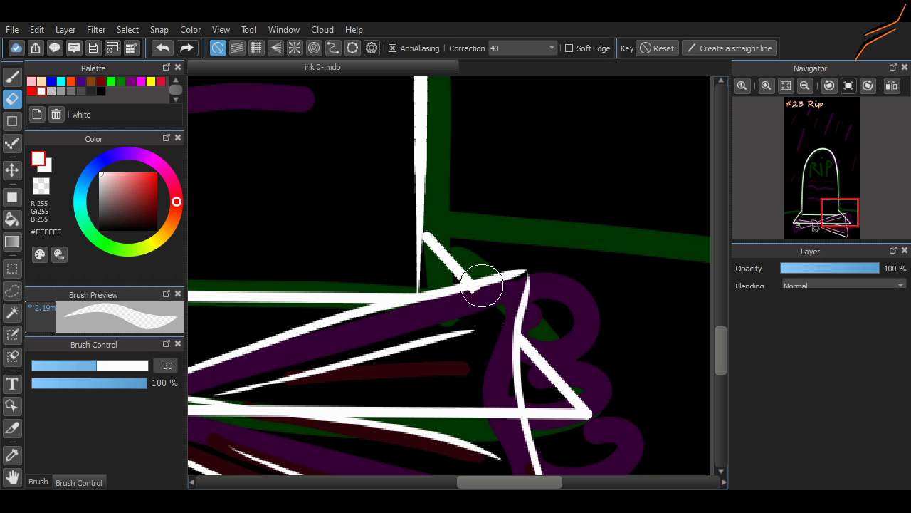
Erase the slab's horizontal bottom line where it runs through the bouquet, leaving the fold lines clean.
scroll(515, 421, left, 5)
mouse_move(404, 402)
mouse_down()
mouse_move(526, 428)
mouse_move(484, 411)
mouse_move(502, 415)
mouse_move(528, 403)
mouse_move(547, 421)
mouse_up()
scroll(475, 466, right, 5)
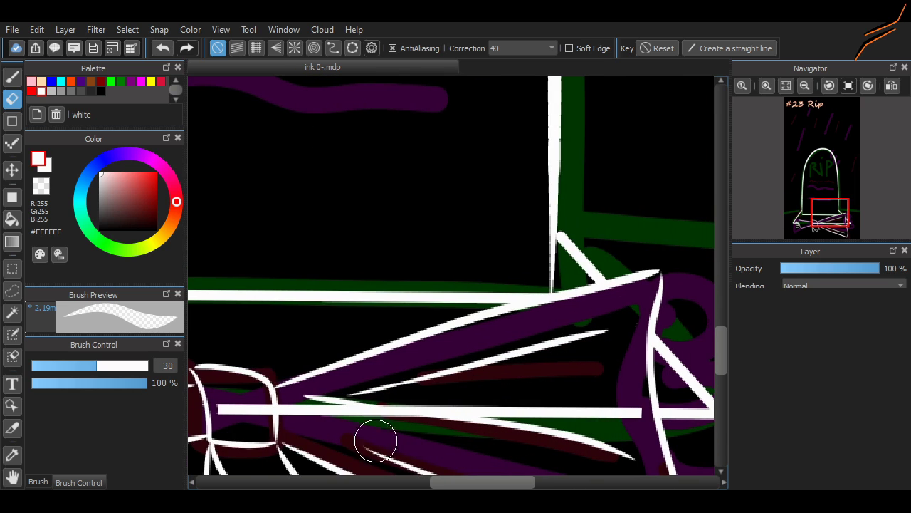
drag(230, 404, 251, 406)
mouse_move(641, 394)
mouse_down()
mouse_move(638, 428)
mouse_move(591, 419)
mouse_move(601, 416)
mouse_move(582, 412)
mouse_move(613, 412)
mouse_move(567, 401)
mouse_move(553, 423)
mouse_move(593, 409)
mouse_move(523, 389)
mouse_move(535, 405)
mouse_move(529, 425)
mouse_move(495, 403)
mouse_move(467, 423)
mouse_up()
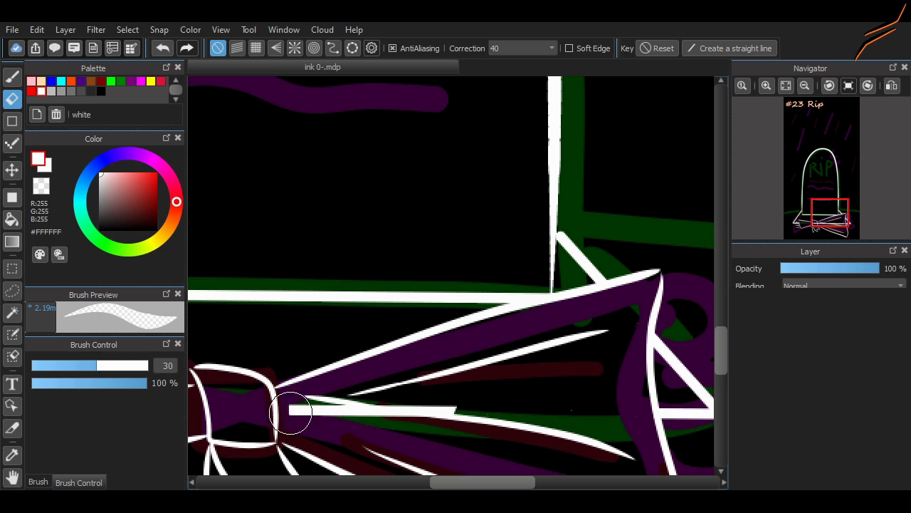
drag(322, 403, 364, 393)
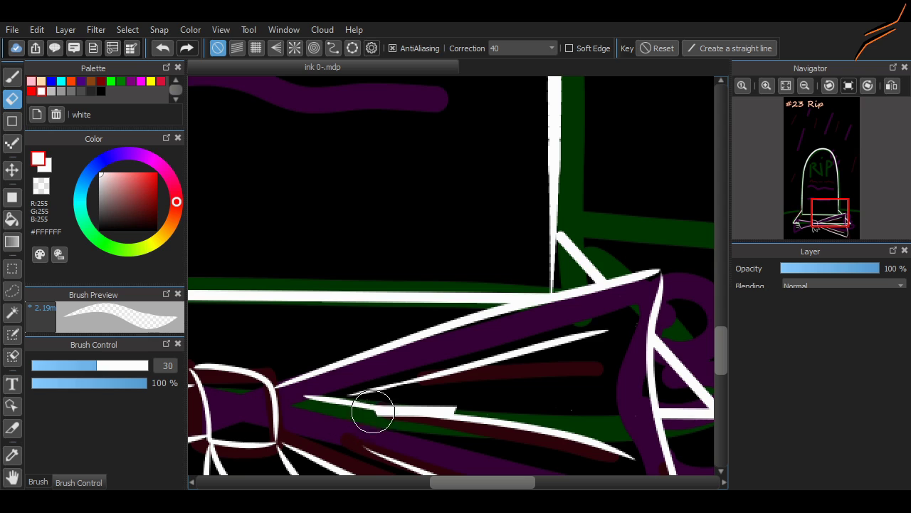
mouse_move(396, 422)
mouse_down()
mouse_move(414, 395)
mouse_move(433, 409)
mouse_move(455, 407)
mouse_up()
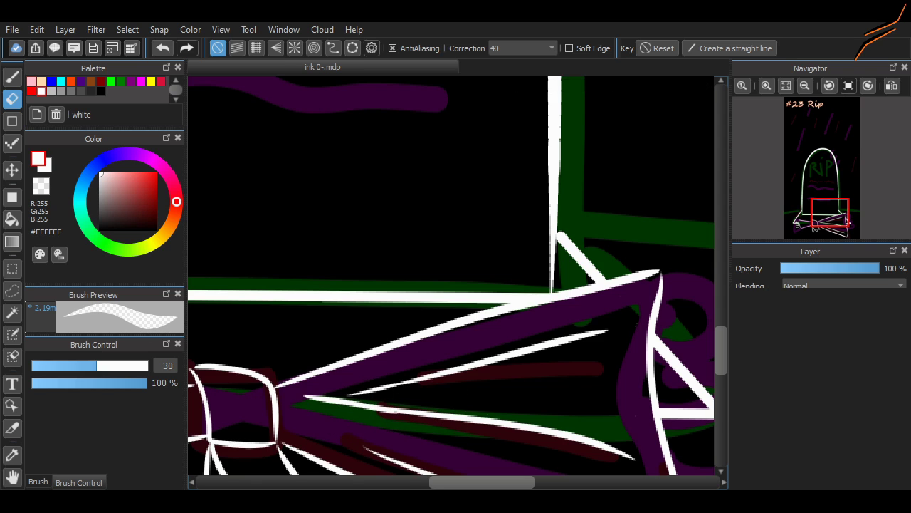
scroll(383, 426, down, 5)
scroll(525, 320, up, 5)
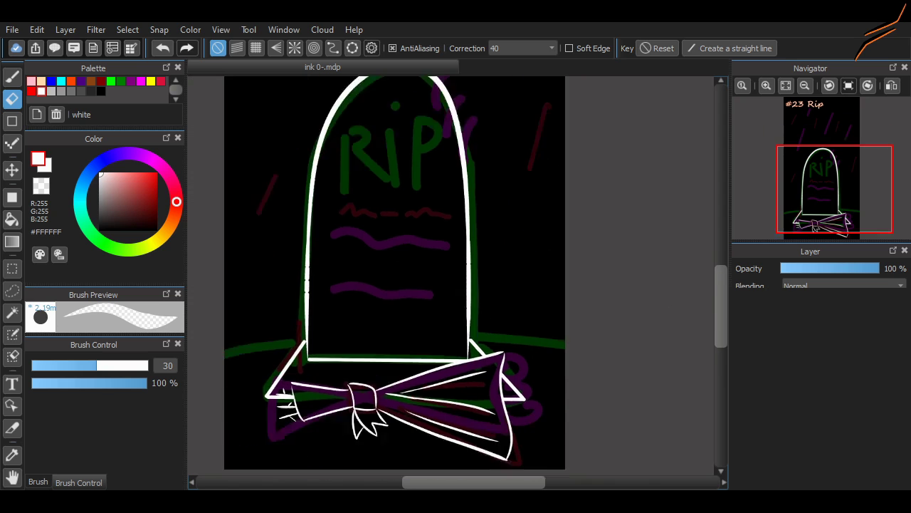
Choose red #FF0000 and the Pen sharp 2 big brush.
click(31, 91)
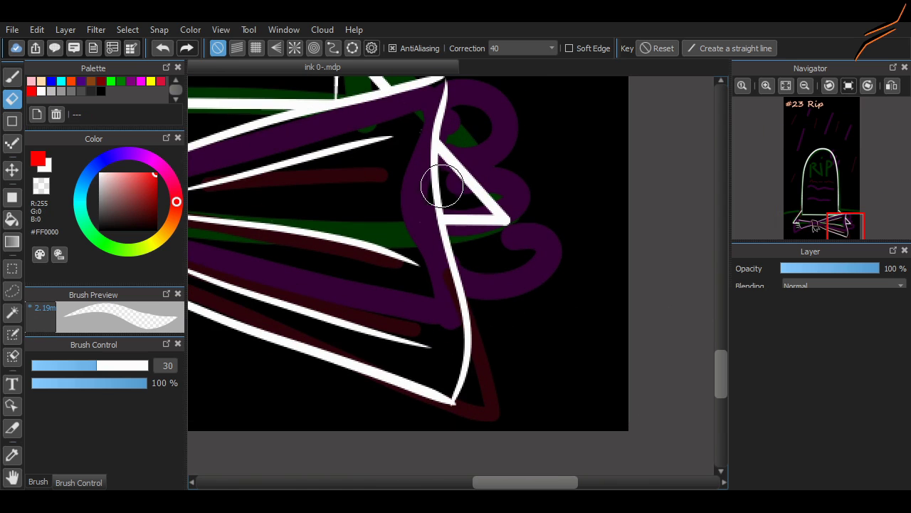
key(b)
click(98, 388)
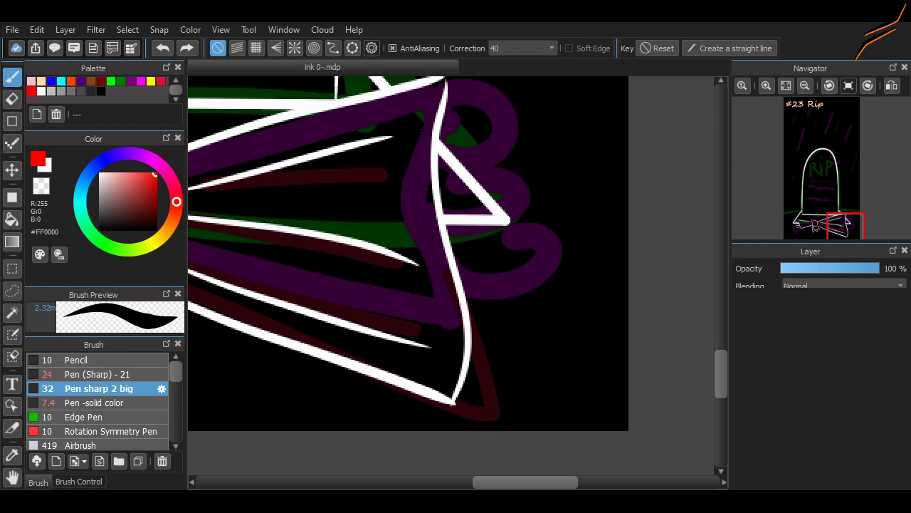
mouse_move(458, 134)
mouse_down()
mouse_move(489, 197)
mouse_move(516, 134)
mouse_move(463, 137)
mouse_up()
key(ctrl+z)
drag(472, 189, 505, 189)
mouse_move(469, 142)
mouse_down()
mouse_move(491, 128)
mouse_move(498, 149)
mouse_move(488, 163)
mouse_move(485, 157)
mouse_move(499, 164)
mouse_move(499, 130)
mouse_move(509, 146)
mouse_up()
key(ctrl+z)
key(ctrl+z)
key(ctrl+z)
key(ctrl+z)
mouse_move(484, 171)
mouse_down()
mouse_move(474, 212)
mouse_move(505, 188)
mouse_move(463, 198)
mouse_move(513, 194)
mouse_move(459, 209)
mouse_move(527, 207)
mouse_up()
key(ctrl+z)
key(ctrl+z)
key(ctrl+z)
drag(459, 211, 502, 228)
key(ctrl+z)
key(ctrl+z)
key(ctrl+z)
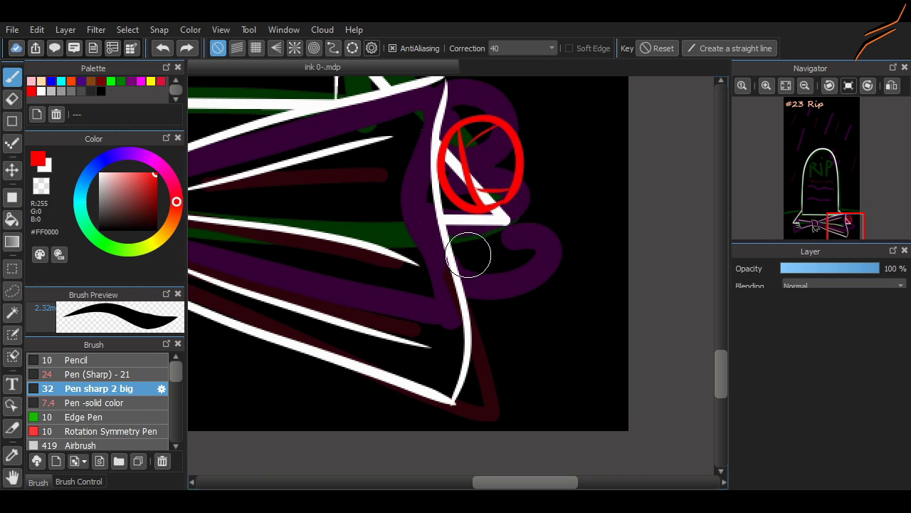
key(ctrl+z)
key(ctrl+z)
scroll(456, 223, up, 3)
drag(436, 236, 554, 264)
drag(440, 287, 554, 265)
mouse_move(450, 293)
mouse_down()
mouse_move(540, 279)
mouse_move(554, 266)
mouse_up()
key(ctrl+z)
key(ctrl+z)
key(ctrl+z)
key(ctrl+z)
mouse_move(470, 235)
mouse_down()
mouse_move(570, 332)
mouse_move(591, 384)
mouse_up()
key(ctrl+z)
mouse_move(438, 227)
mouse_down()
mouse_move(494, 212)
mouse_move(525, 222)
mouse_up()
key(ctrl+z)
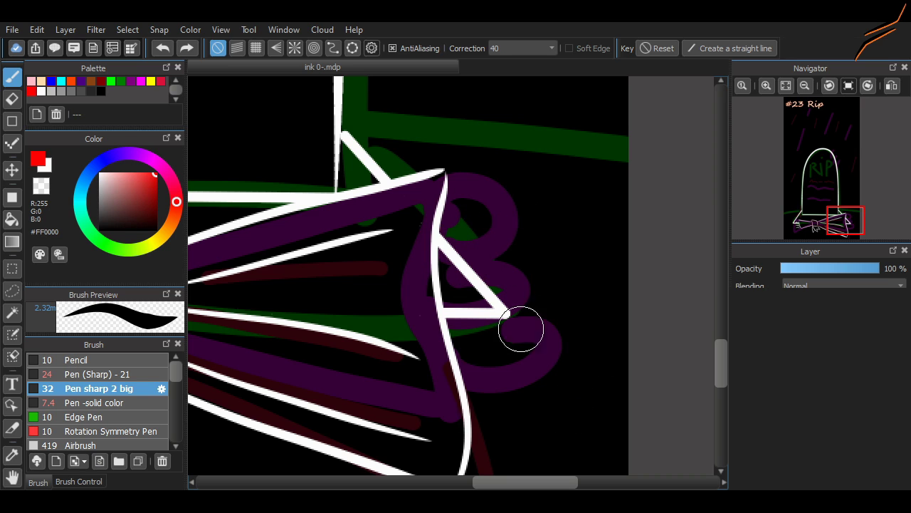
Draw the topmost red flower bud coming out of the bouquet's open end, with a pointed tip and a second petal.
mouse_move(440, 218)
mouse_down()
mouse_move(532, 233)
mouse_move(438, 265)
mouse_up()
key(ctrl+z)
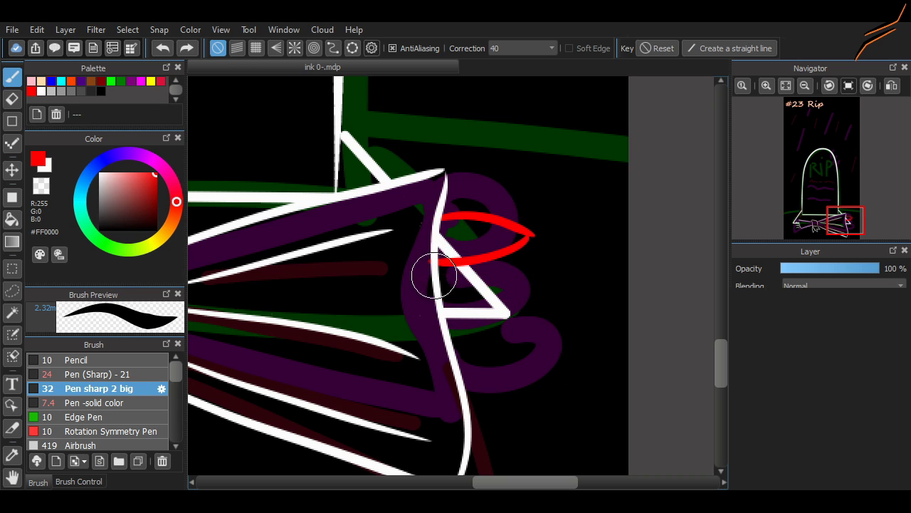
drag(534, 235, 437, 265)
key(e)
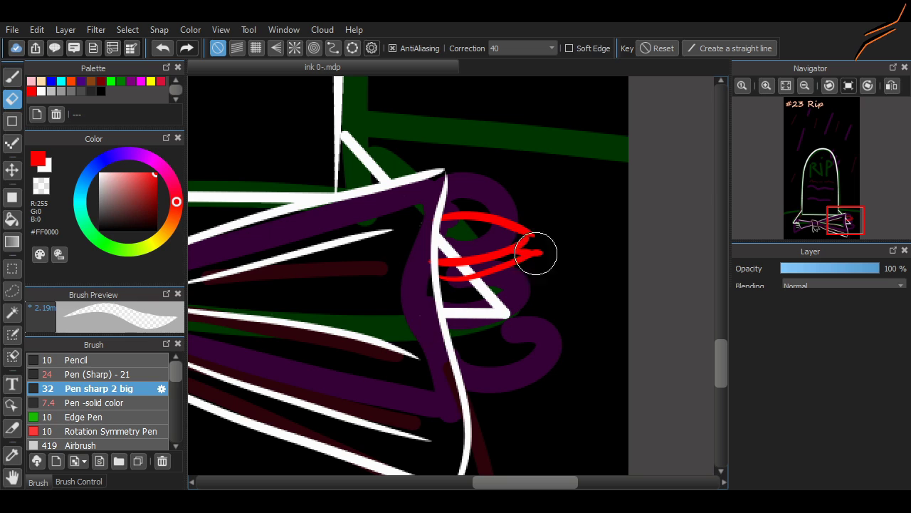
key(b)
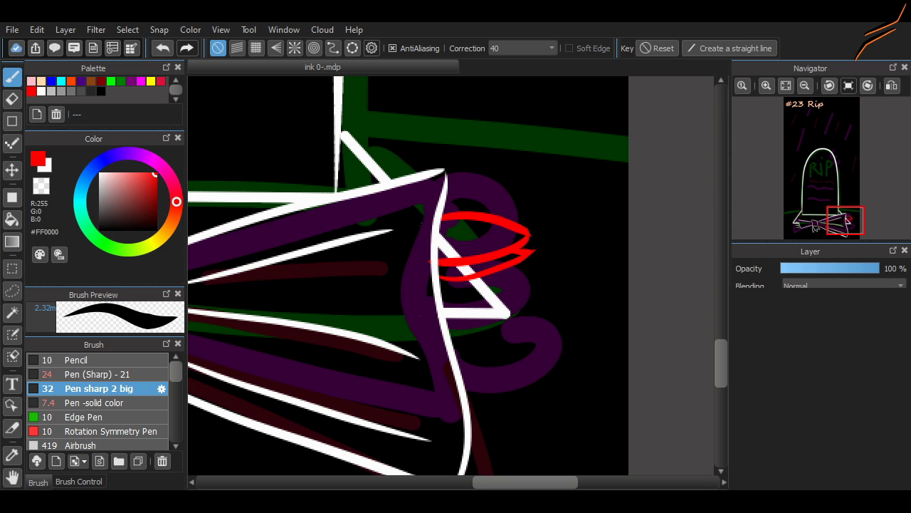
Draw a second red bud with layered petals at the middle of the bouquet's open end.
drag(436, 313, 545, 319)
drag(443, 352, 528, 326)
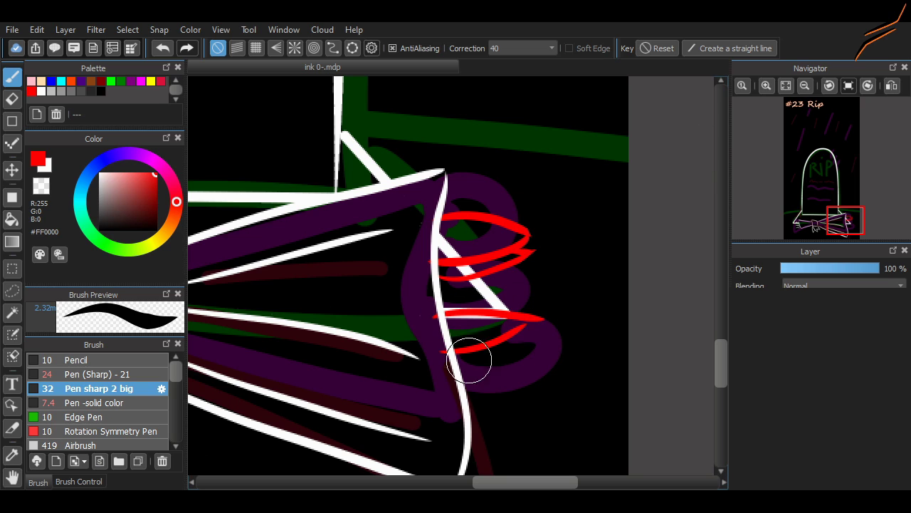
drag(459, 343, 534, 326)
Draw a third red bud with two pointed petals near the bouquet's lower corner.
scroll(704, 324, down, 3)
drag(467, 289, 554, 316)
key(ctrl+z)
drag(466, 290, 554, 316)
drag(473, 326, 543, 339)
key(ctrl+z)
key(ctrl+z)
mouse_move(447, 309)
mouse_down()
mouse_move(558, 317)
mouse_move(472, 351)
mouse_move(551, 337)
mouse_move(500, 351)
mouse_move(552, 345)
mouse_up()
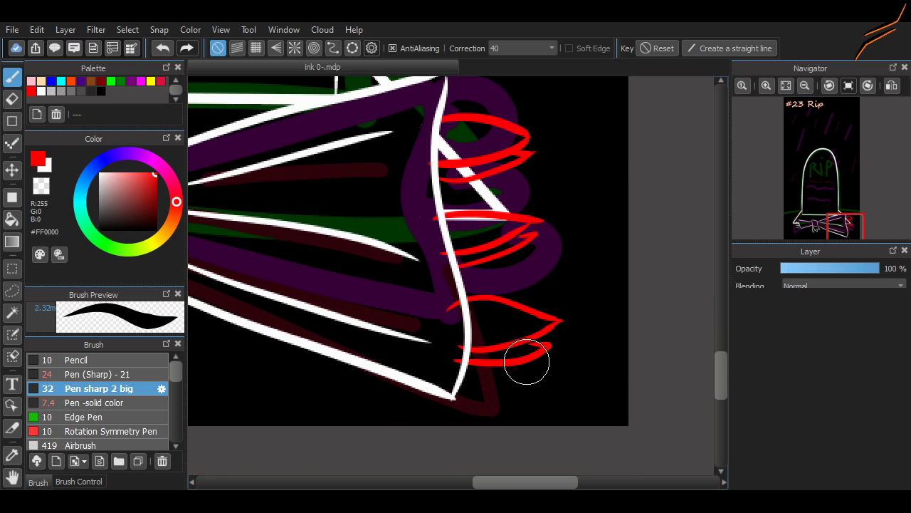
Erase the white slab edge inside the top bud and the lowest bud's red stroke ends overlapping the wrapping.
click(11, 99)
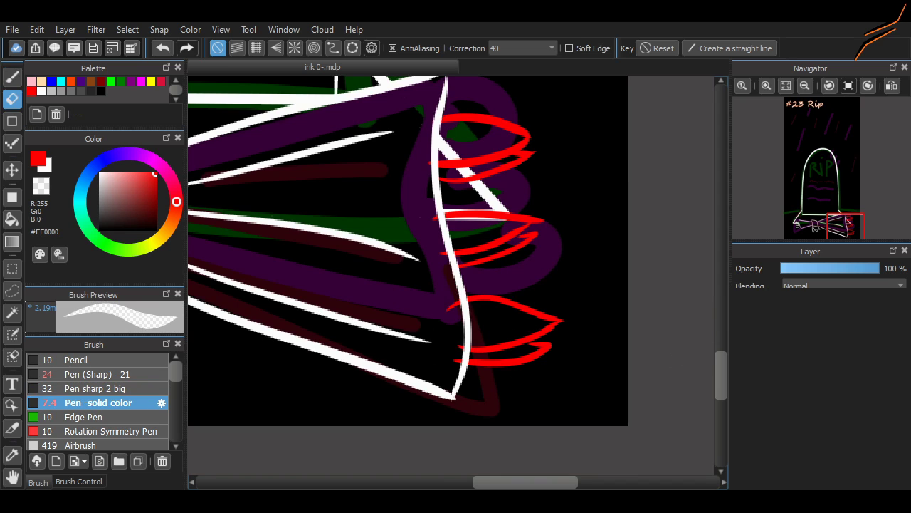
mouse_move(448, 133)
mouse_down()
mouse_move(470, 148)
mouse_move(472, 175)
mouse_up()
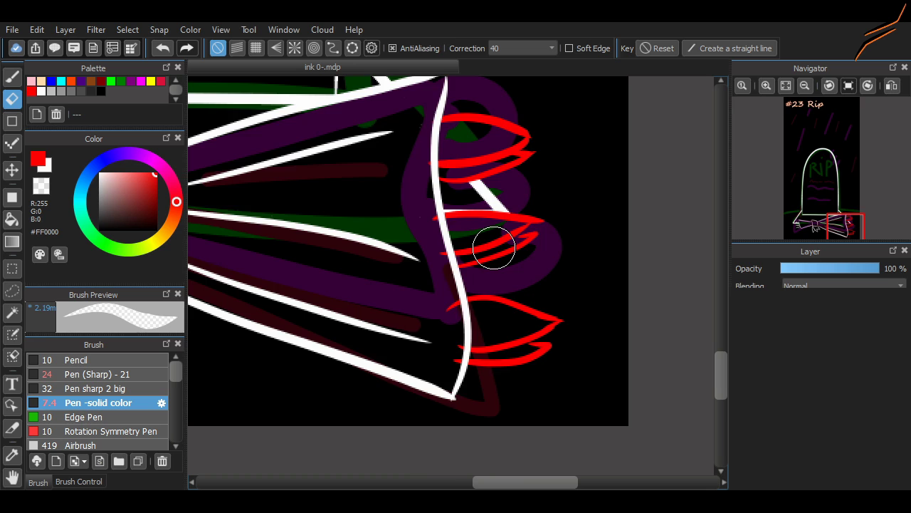
scroll(493, 246, down, 4)
scroll(494, 246, up, 1)
scroll(493, 246, down, 1)
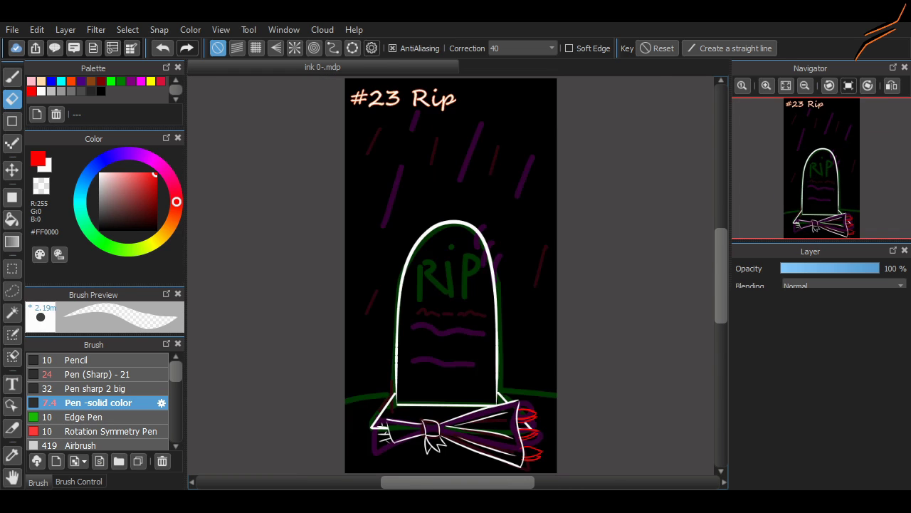
scroll(498, 321, down, 2)
scroll(498, 321, up, 4)
drag(498, 322, 513, 271)
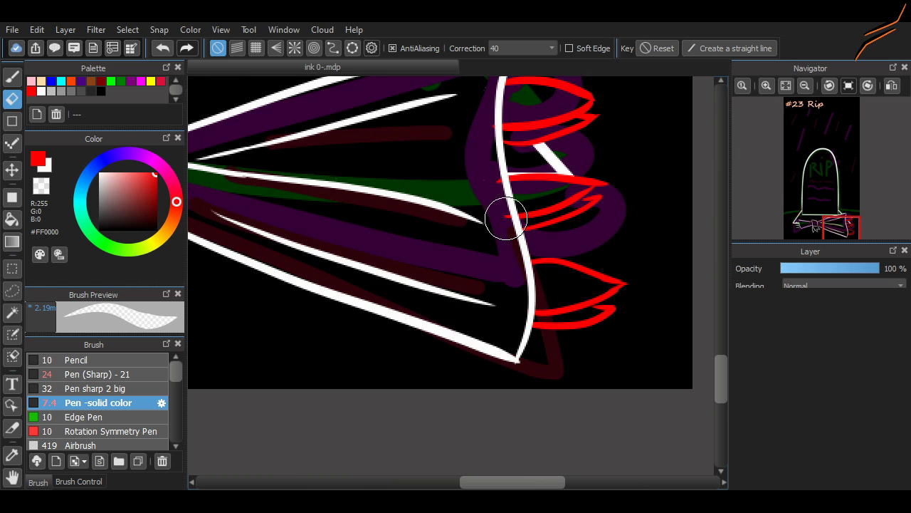
Switch to white with the Pen sharp 2 big brush and ink the ground line on both sides of the tombstone.
key(b)
key(x)
scroll(378, 266, down, 3)
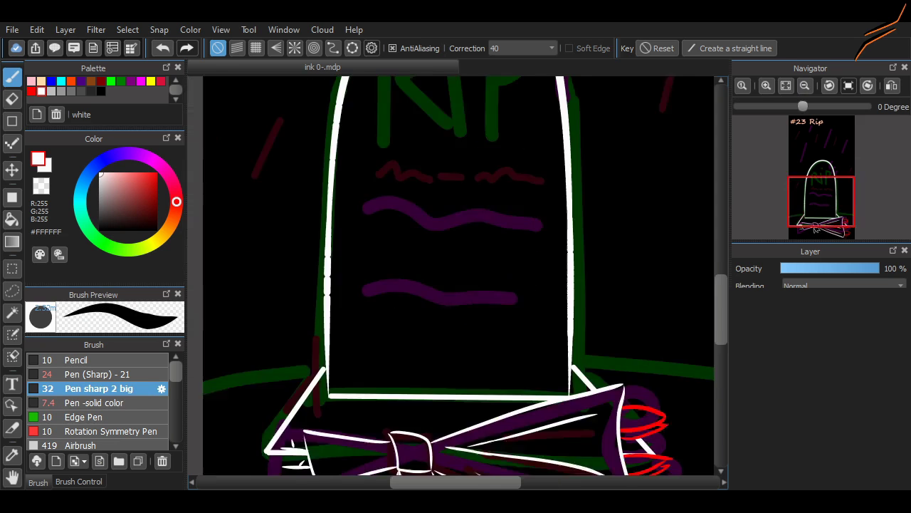
scroll(378, 266, up, 1)
scroll(453, 263, down, 1)
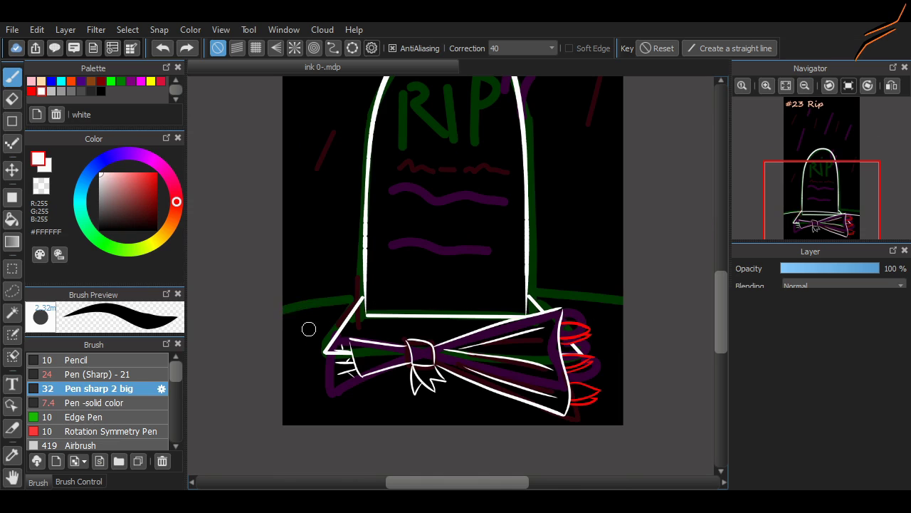
shift+click(627, 291)
Ink a partial rounded gravestone outline in white at each side edge of the canvas, standing on the ground line.
mouse_move(591, 285)
mouse_down()
mouse_move(596, 169)
mouse_move(620, 161)
mouse_move(636, 197)
mouse_up()
key(ctrl+z)
drag(283, 175, 306, 284)
key(ctrl+z)
key(ctrl+z)
drag(283, 171, 305, 298)
Remove the stray white line across the tombstone's lower part using a rectangular selection around it.
key(ctrl+plus)
key(e)
click(326, 296)
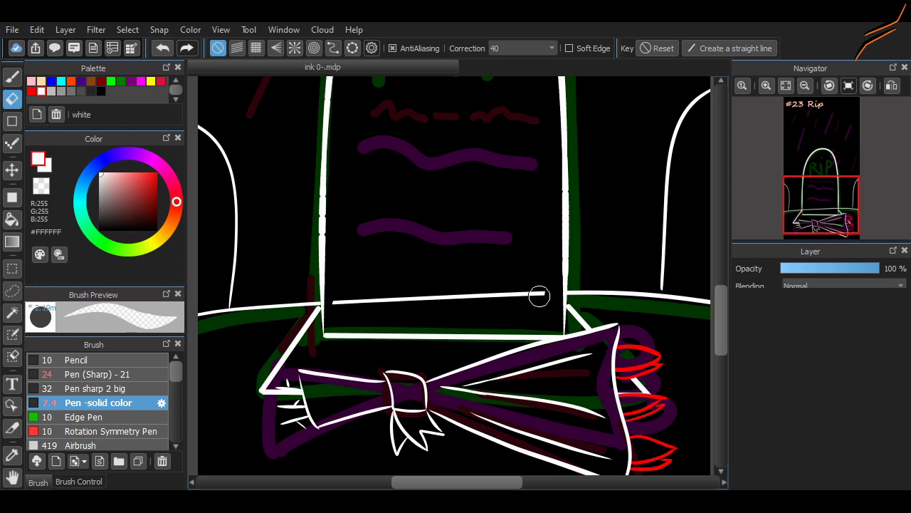
key(m)
drag(549, 280, 326, 315)
key(ctrl+minus)
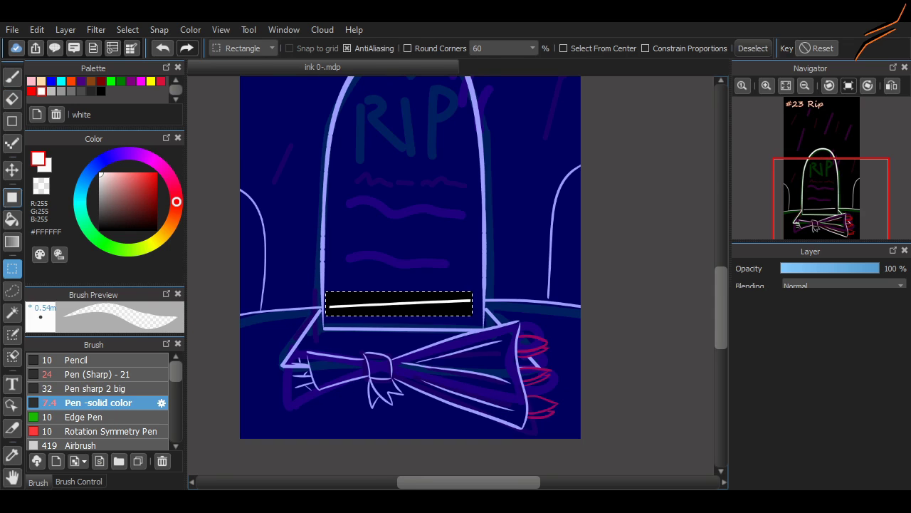
key(v)
key(ctrl+minus)
key(ctrl+plus)
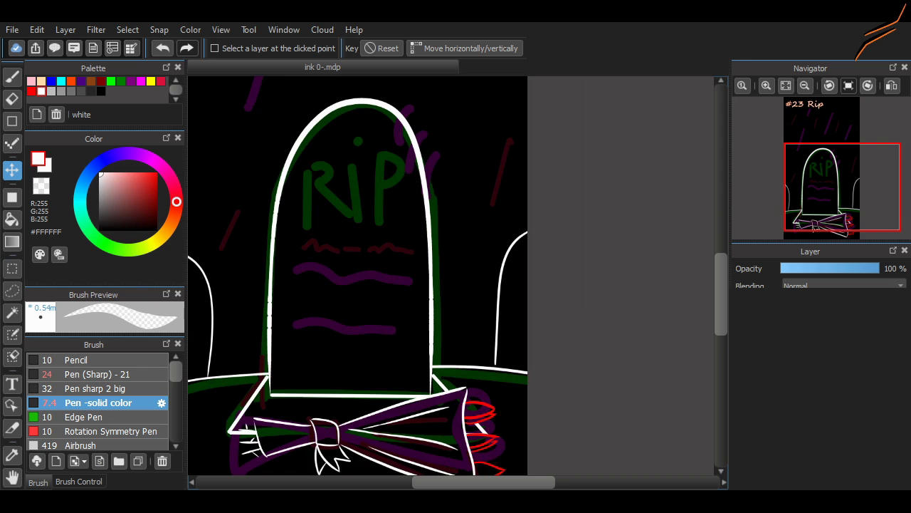
click(786, 86)
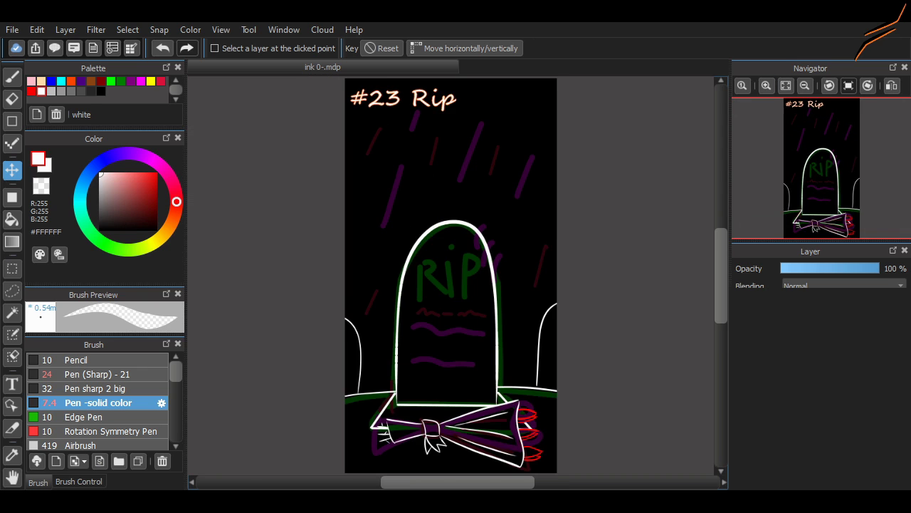
Draw a red shape with claw-like prongs over the tombstone's upper right edge with the Pen sharp 2 big brush.
key(ctrl+plus)
key(ctrl+plus)
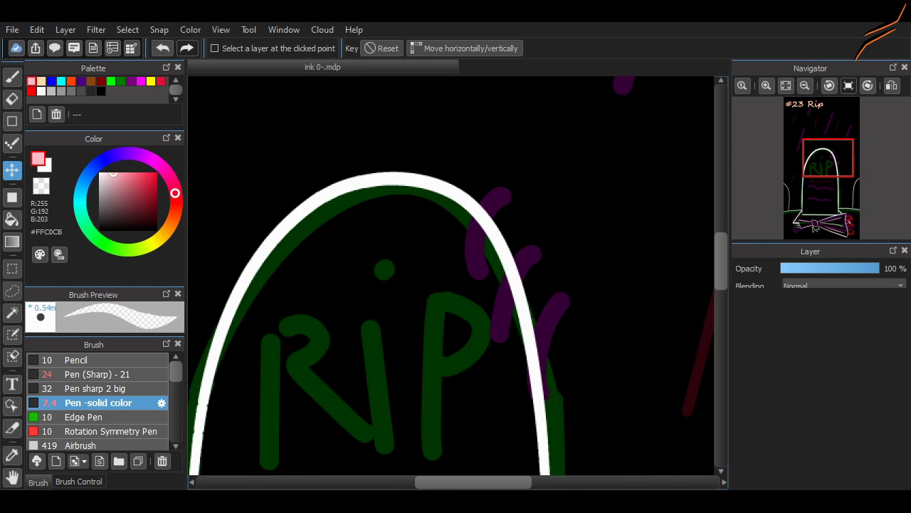
click(31, 91)
key(b)
drag(484, 187, 472, 254)
click(98, 388)
key(ctrl+z)
mouse_move(479, 194)
mouse_down()
mouse_move(511, 212)
mouse_move(467, 251)
mouse_move(527, 216)
mouse_move(492, 311)
mouse_move(536, 270)
mouse_up()
drag(522, 288, 517, 296)
drag(517, 222, 562, 285)
key(ctrl+z)
mouse_move(498, 313)
mouse_down()
mouse_move(534, 345)
mouse_move(513, 336)
mouse_up()
key(ctrl+z)
drag(526, 214, 554, 299)
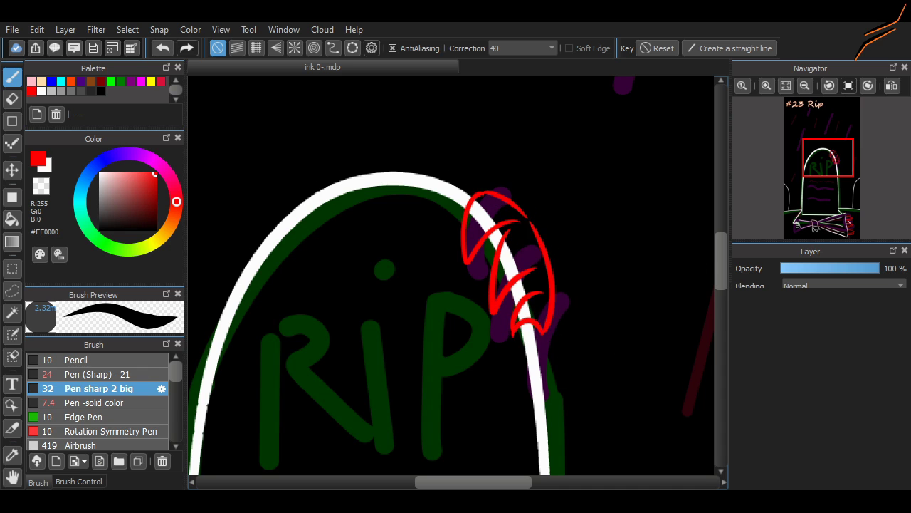
scroll(494, 281, down, 2)
scroll(498, 285, left, 6)
scroll(309, 319, down, 9)
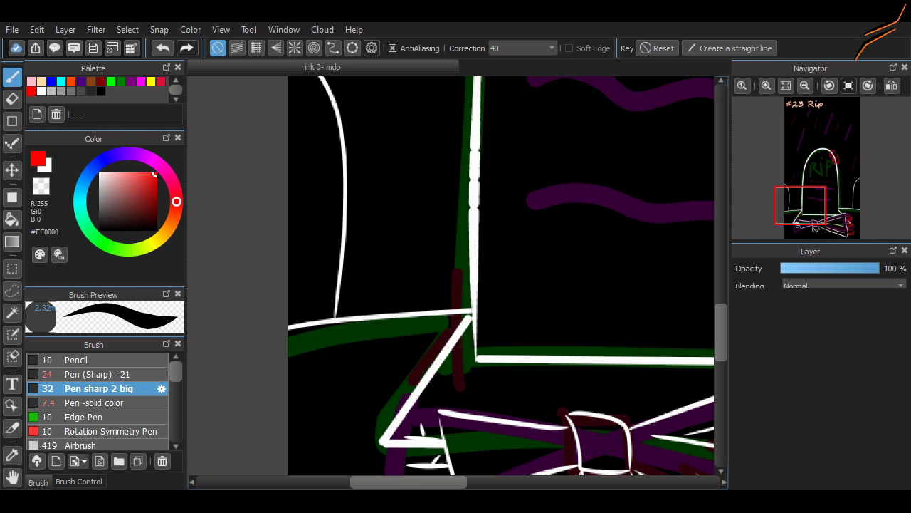
drag(318, 238, 321, 328)
mouse_move(309, 220)
mouse_down()
mouse_move(304, 252)
mouse_move(289, 228)
mouse_move(277, 258)
mouse_move(299, 321)
mouse_up()
key(ctrl+z)
key(e)
mouse_move(292, 259)
mouse_down()
mouse_move(292, 324)
mouse_move(301, 325)
mouse_up()
key(b)
click(830, 206)
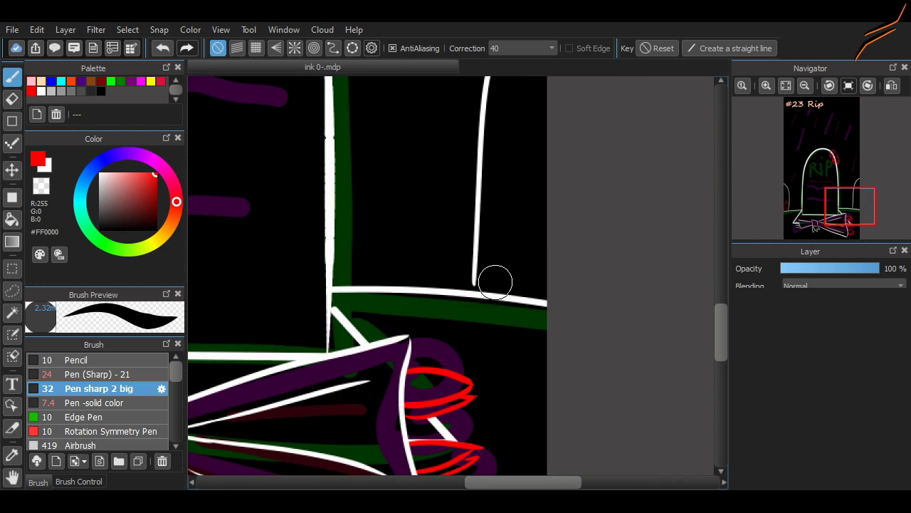
Erase the white tombstone outline inside the red claw-like shape and return to the brush with white.
click(786, 84)
scroll(459, 193, up, 5)
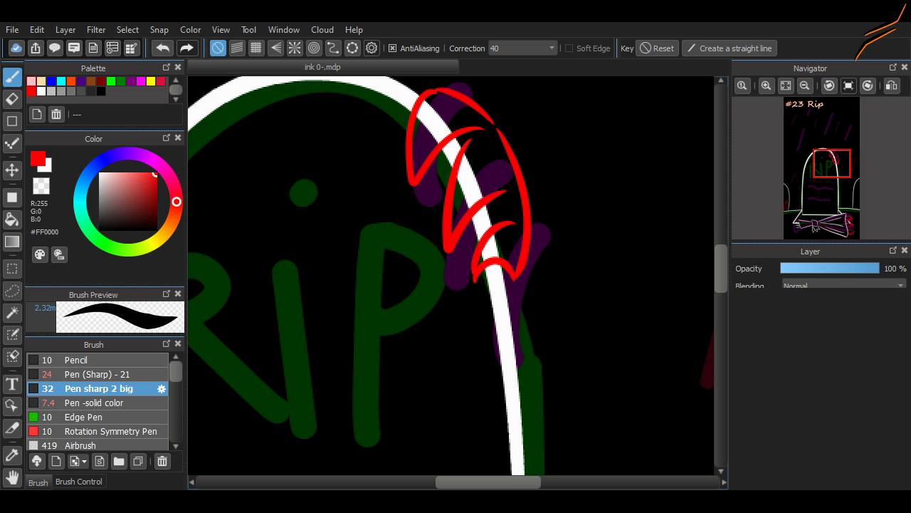
key(e)
mouse_move(525, 252)
mouse_down()
mouse_move(489, 249)
mouse_move(470, 208)
mouse_move(474, 163)
mouse_move(464, 188)
mouse_move(431, 105)
mouse_move(421, 138)
mouse_up()
click(41, 92)
key(b)
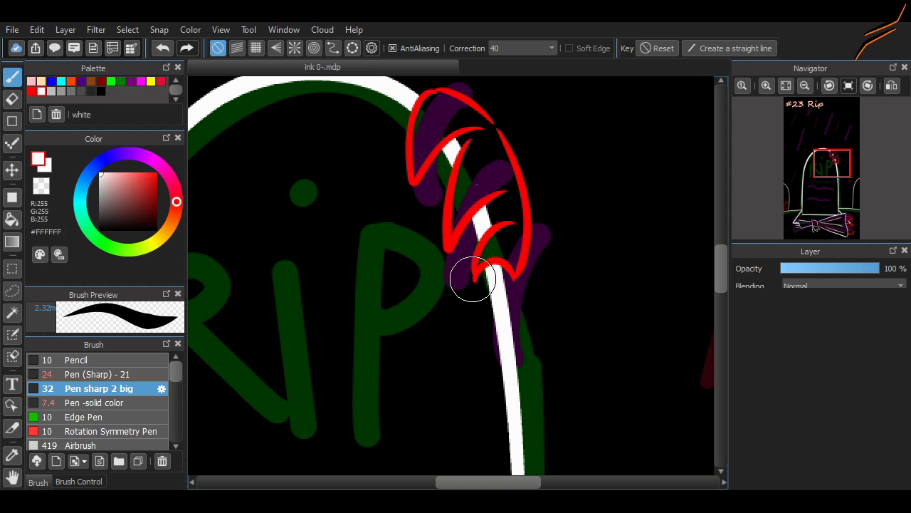
Ink three thin tapering white strands hanging from the tips of the red claw-like shape onto the tombstone.
drag(478, 276, 463, 321)
drag(449, 249, 424, 308)
drag(415, 188, 389, 249)
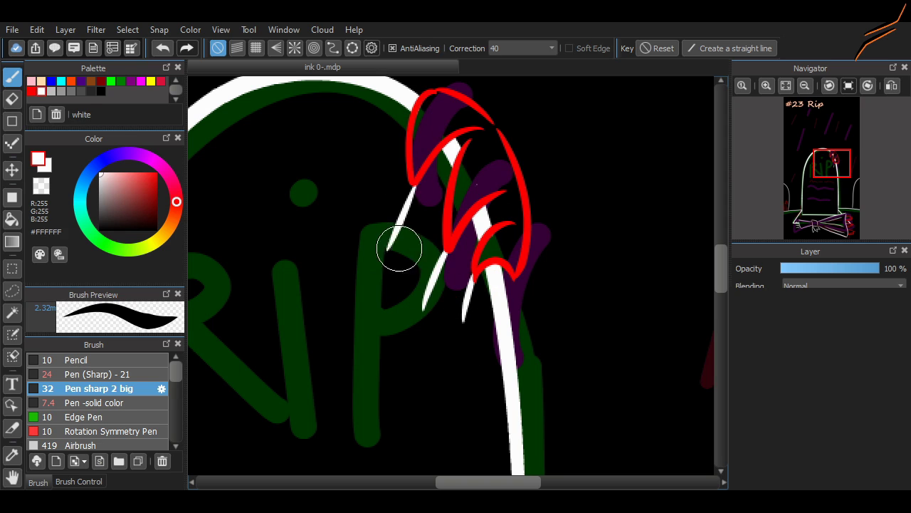
Add the outlined white text "R.I.P" across the tombstone's upper part and enlarge it to span most of the width.
scroll(698, 311, left, 3)
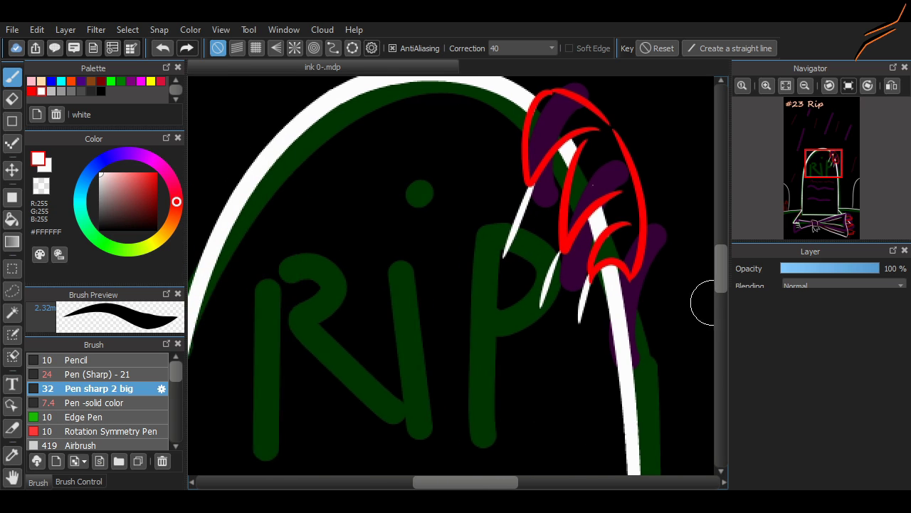
scroll(453, 293, down, 3)
scroll(453, 293, down, 4)
scroll(453, 293, up, 1)
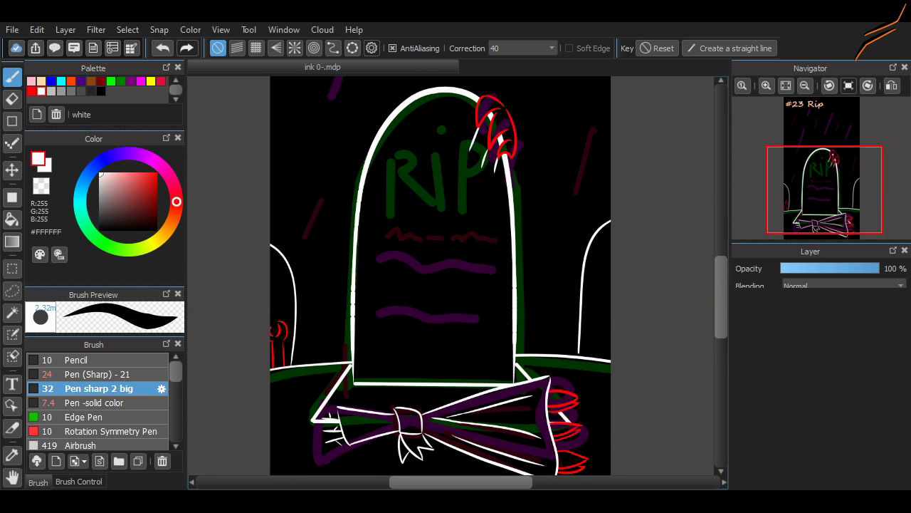
click(12, 383)
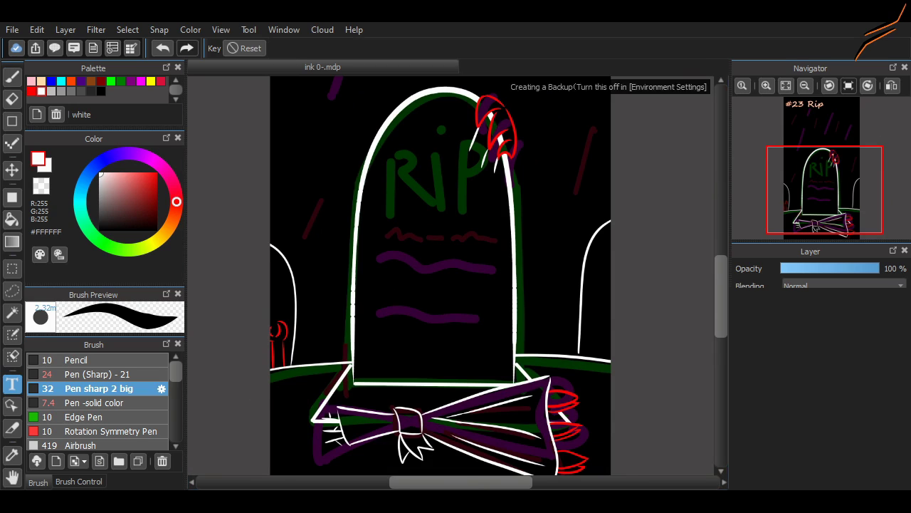
text(R.)
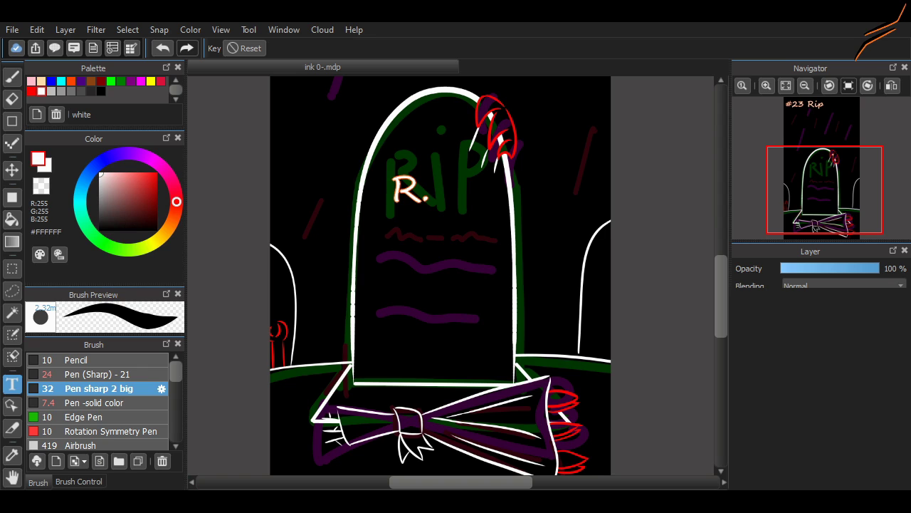
text(I.P)
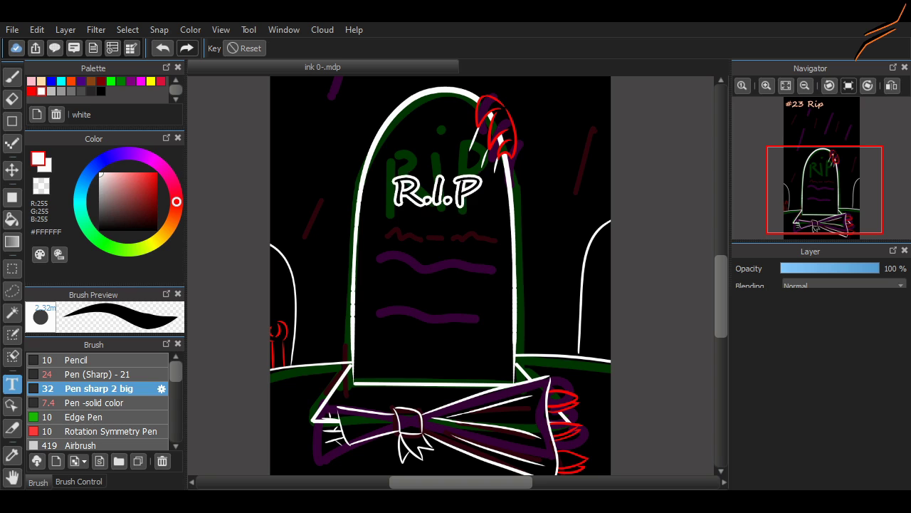
scroll(442, 177, up, 2)
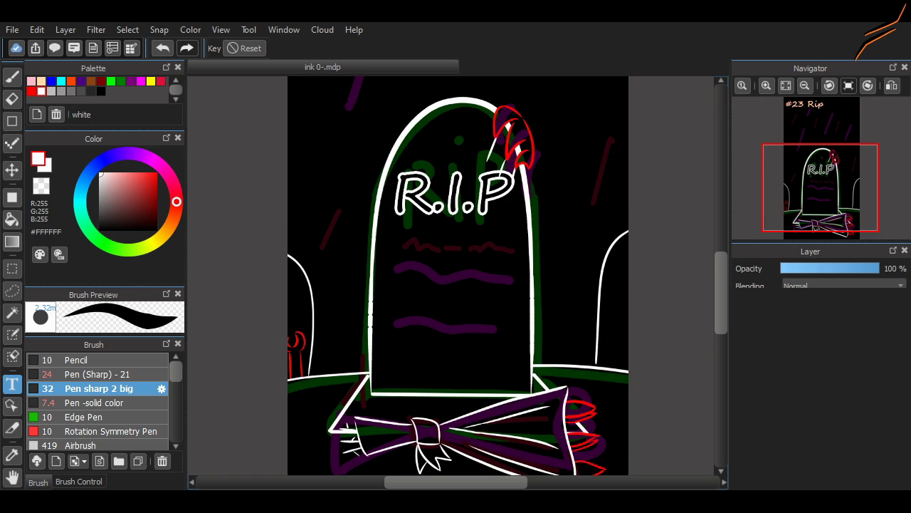
Add the first three words of the deceased's name as small plain white text on the tombstone, below the R.I.P lettering.
click(390, 292)
text(A)
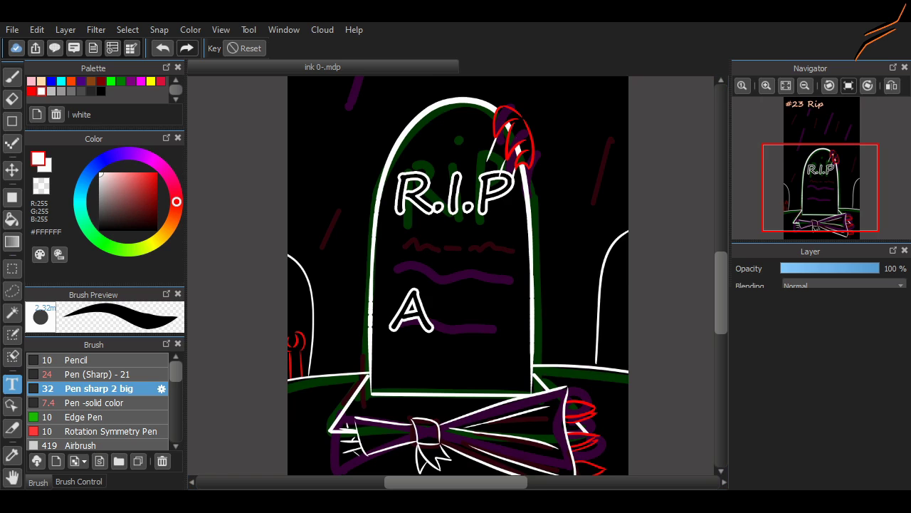
text(dam Ca)
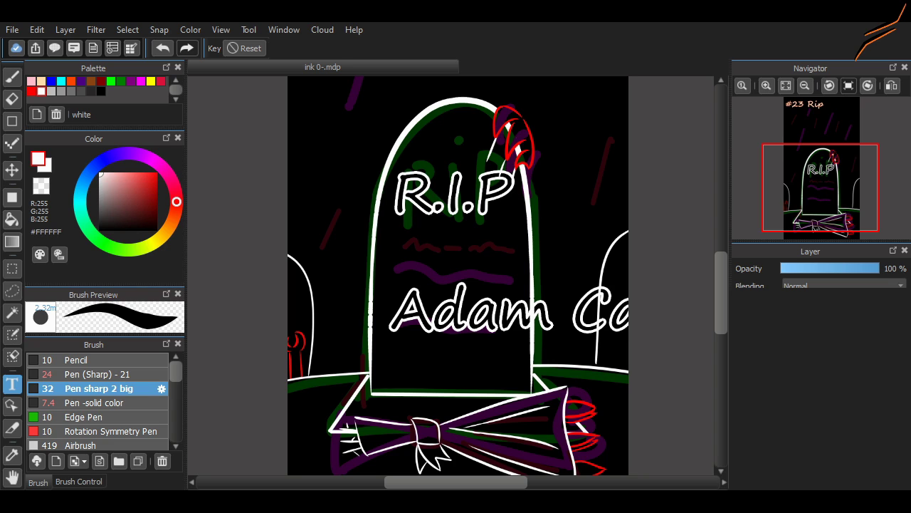
text(rl Betoven)
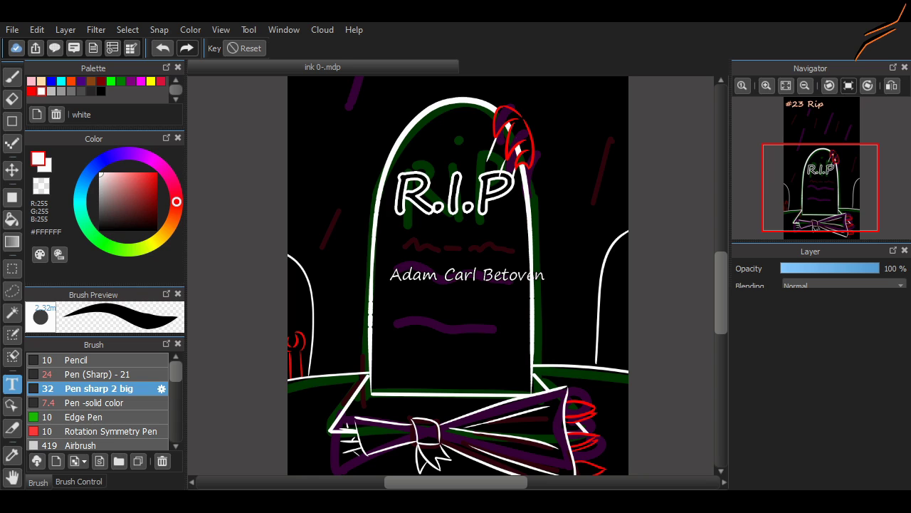
Break the name onto a second line, append the last name, and put "The 3rd Jr" on a third line.
key(Return)
key(BackSpace)
key(BackSpace)
key(BackSpace)
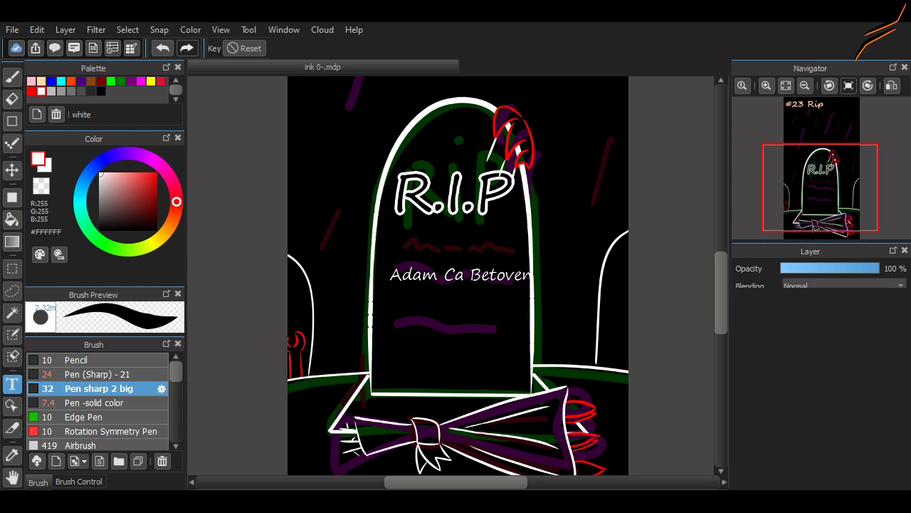
text(rl)
key(Return)
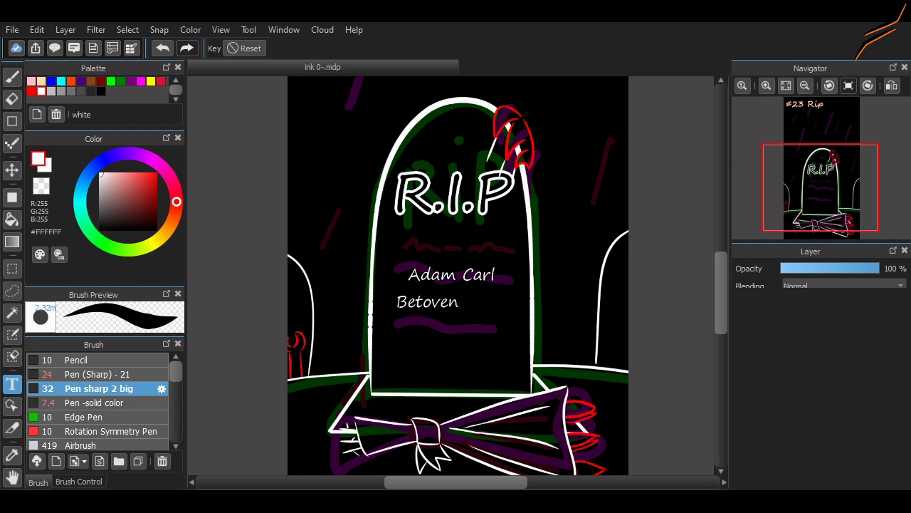
text(Dino)
key(Return)
text(The 3rd Jr)
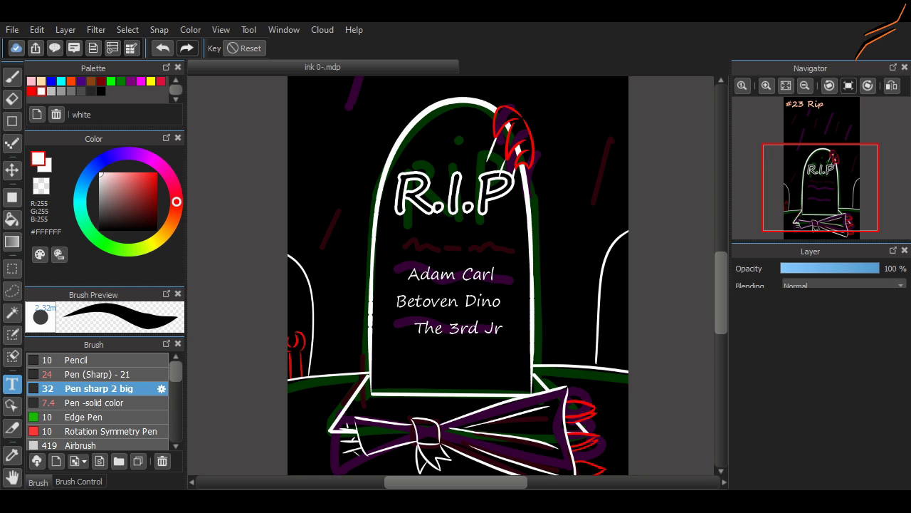
Put a period after "Jr" and insert an empty line above the name.
scroll(448, 323, up, 3)
scroll(443, 334, down, 2)
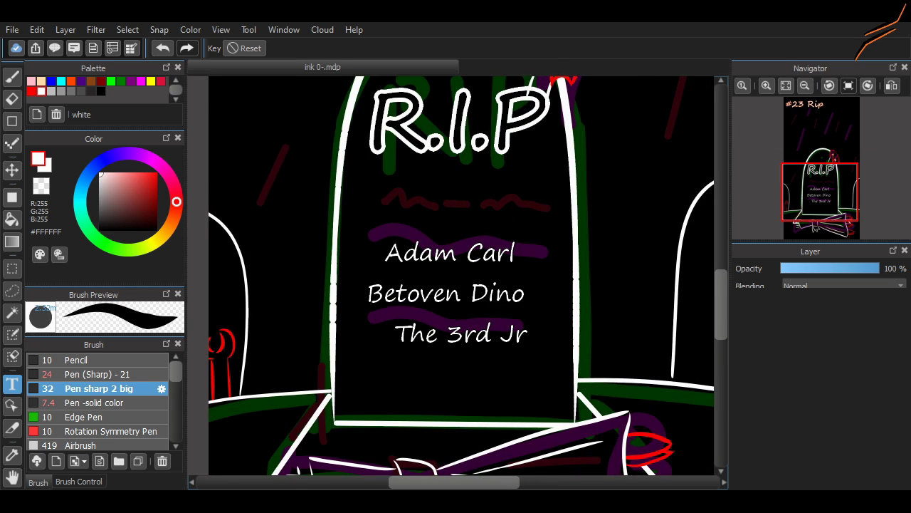
text(.)
click(385, 253)
key(Return)
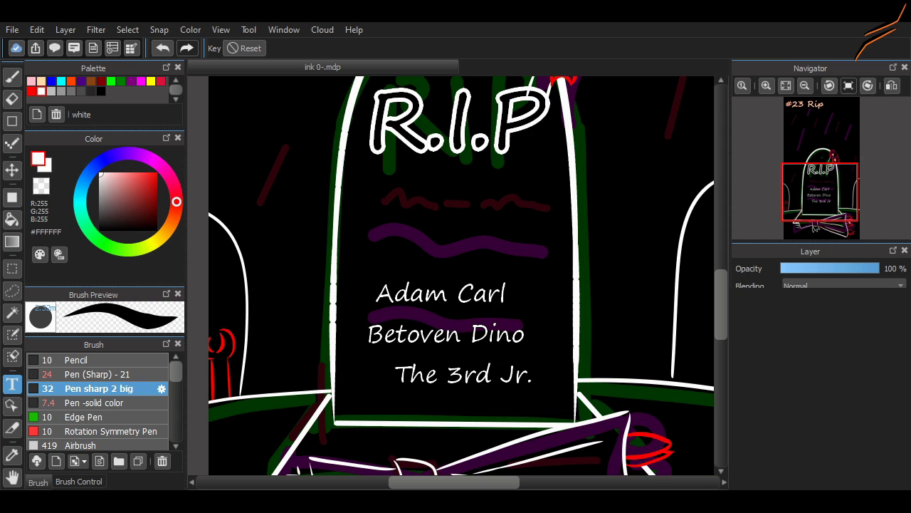
Enter "1234-1268" above the name, move the text block up, and leave a blank line under the years.
text(1234-1345)
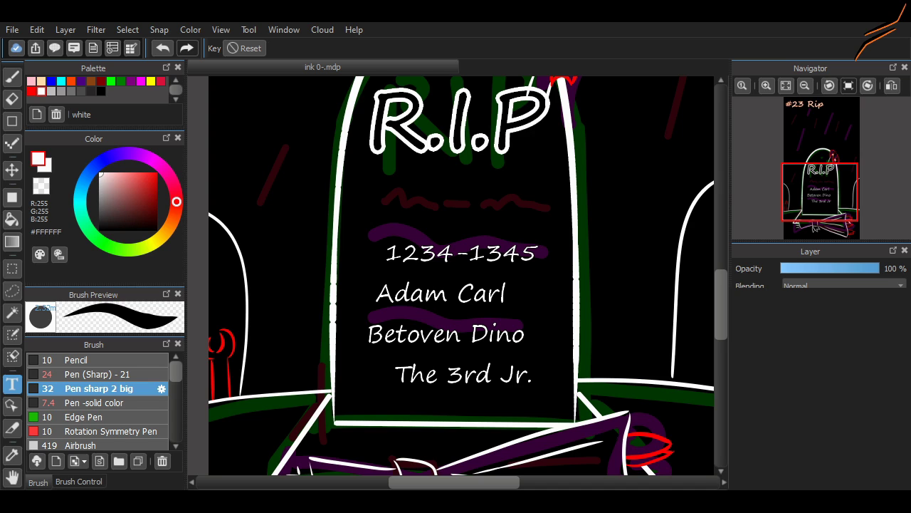
key(BackSpace)
key(BackSpace)
key(BackSpace)
key(BackSpace)
text(13)
key(BackSpace)
text(268)
drag(441, 299, 439, 257)
key(Return)
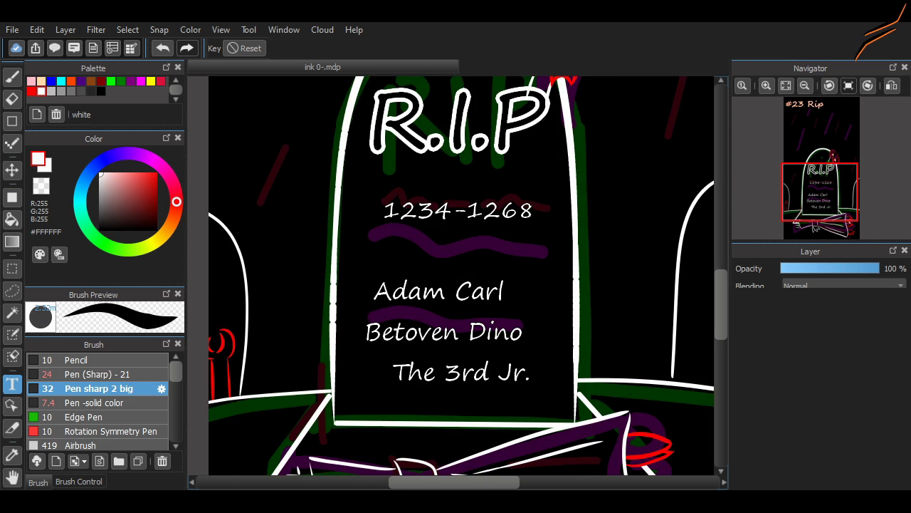
Move "Jr." in front of "The 3rd" on the text block's last line.
key(BackSpace)
key(BackSpace)
key(BackSpace)
key(BackSpace)
key(Home)
text(Jr.)
key(Home)
key(Delete)
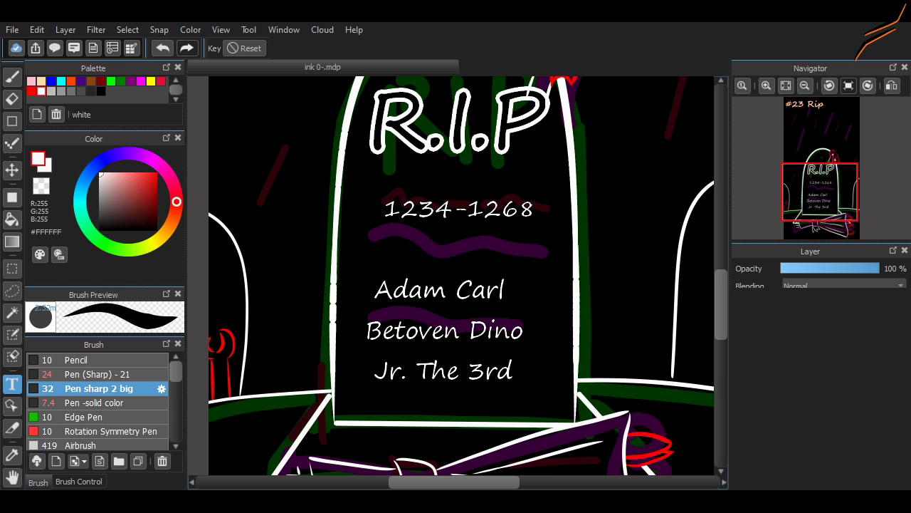
Remove the surplus spacing in the text block so its lines are centred under each other.
key(Up)
key(Up)
key(Up)
key(Up)
key(Delete)
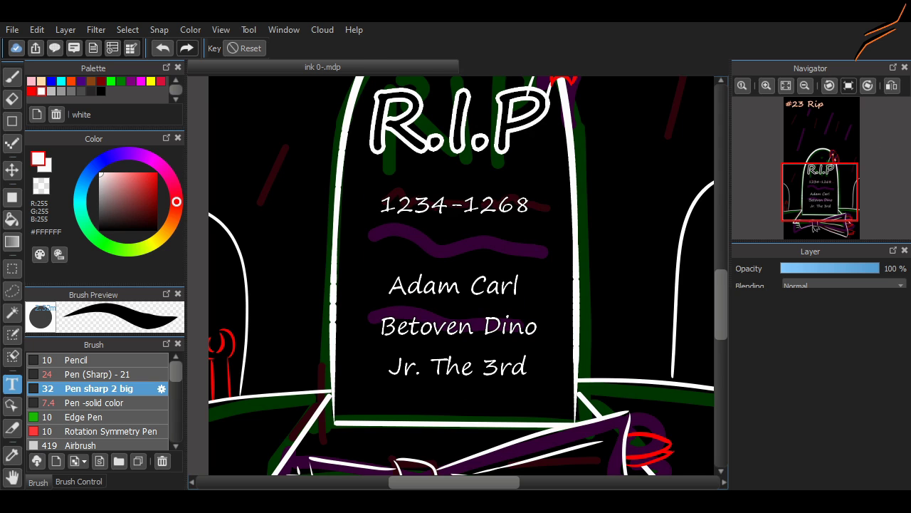
Add an "e" to the word before the last name and slightly enlarge the upright text block within the tombstone.
scroll(462, 276, down, 5)
scroll(461, 276, up, 10)
scroll(462, 276, down, 6)
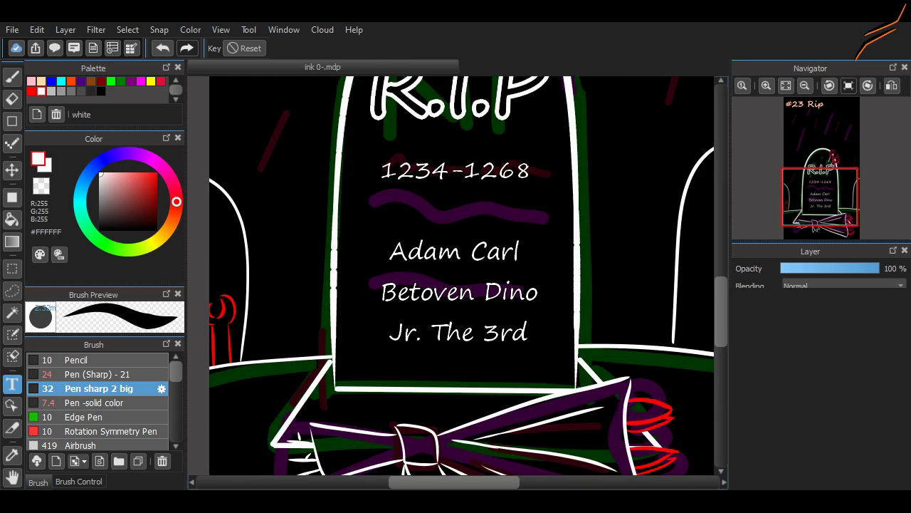
scroll(462, 276, down, 3)
scroll(461, 276, up, 2)
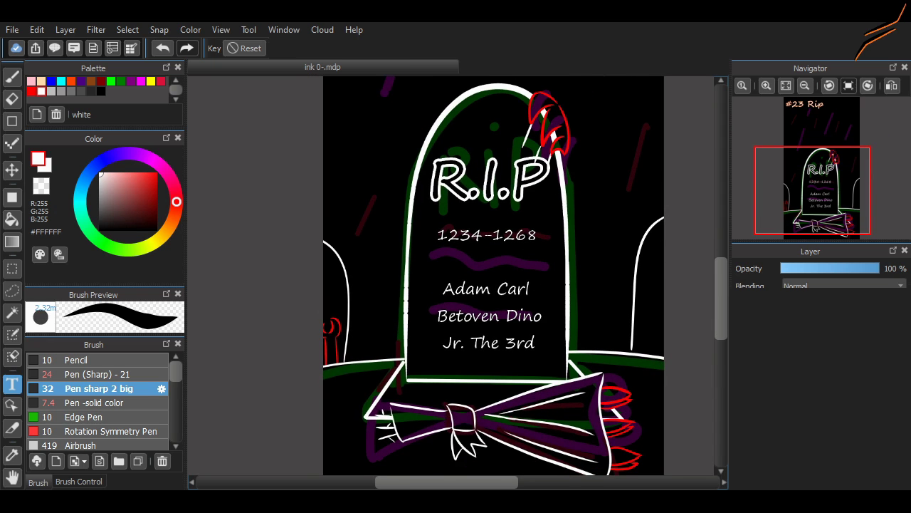
text(e)
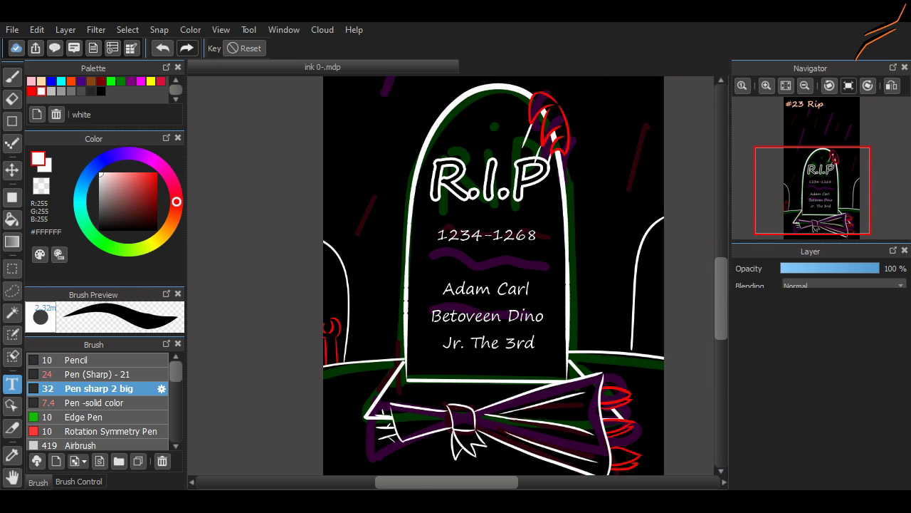
scroll(512, 267, up, 1)
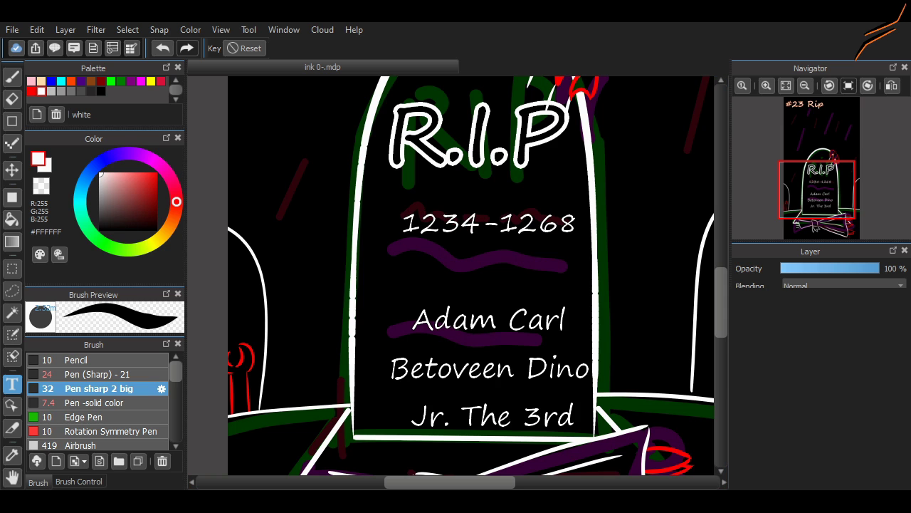
key(ctrl+minus)
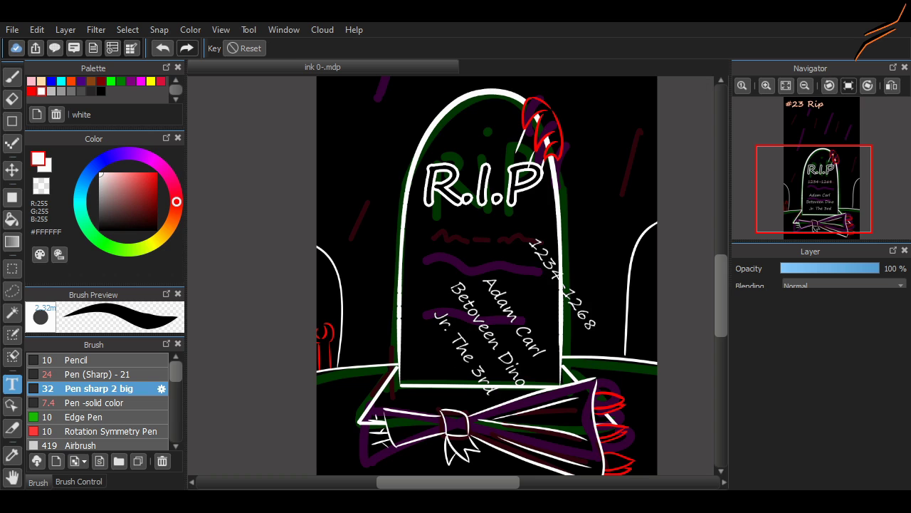
Underline the years and each of the three name lines in white with Pen -solid color at size 5.1, using cross snapping.
key(b)
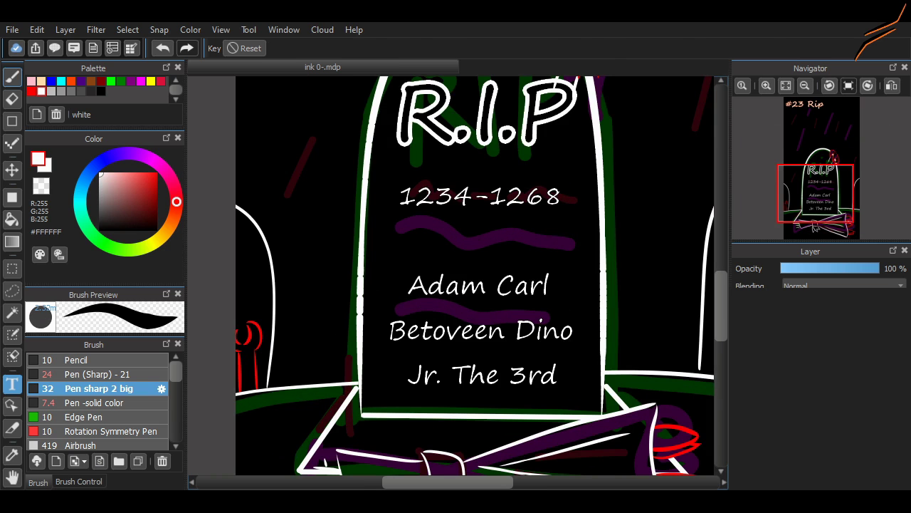
click(92, 402)
click(79, 482)
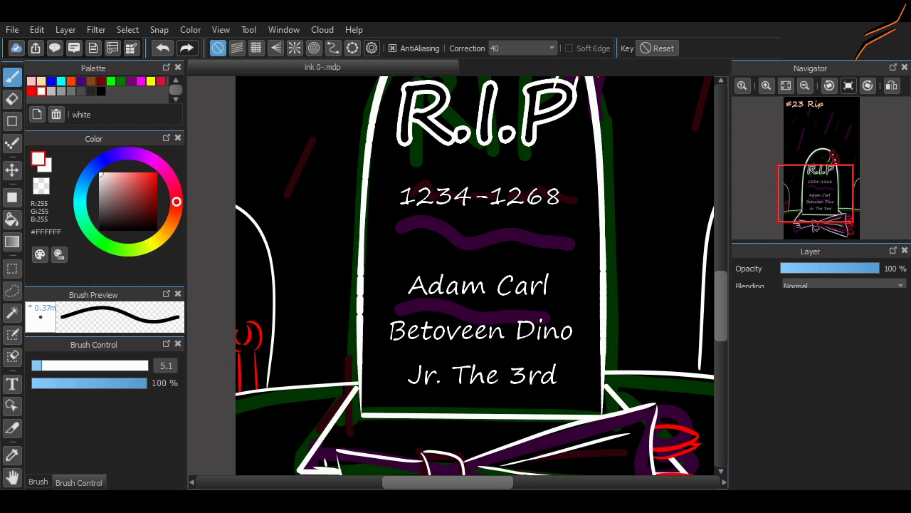
scroll(541, 224, up, 2)
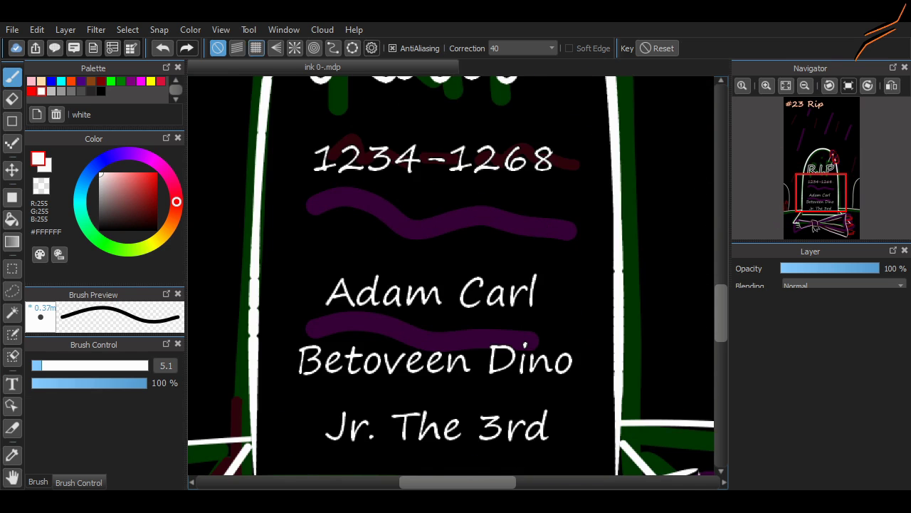
click(256, 48)
drag(315, 183, 560, 184)
drag(327, 324, 536, 324)
key(ctrl+z)
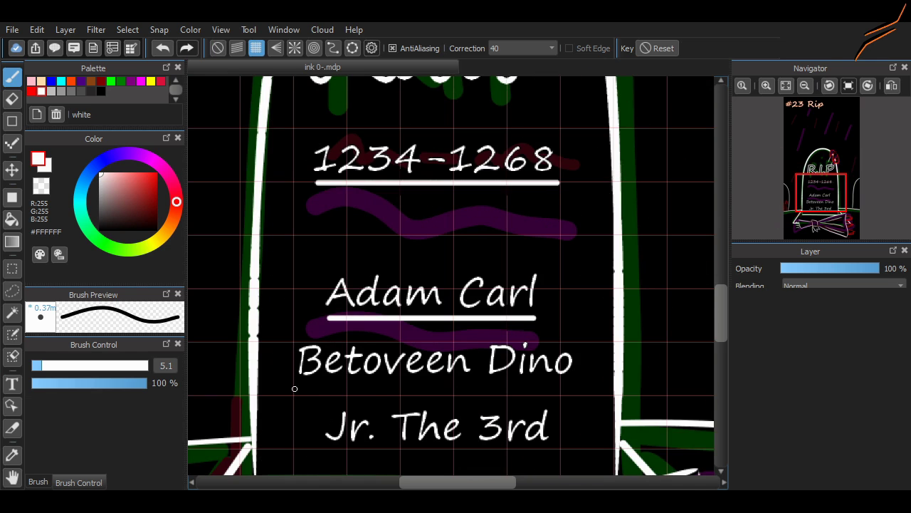
drag(293, 397, 568, 397)
drag(327, 469, 546, 470)
scroll(546, 427, up, 3)
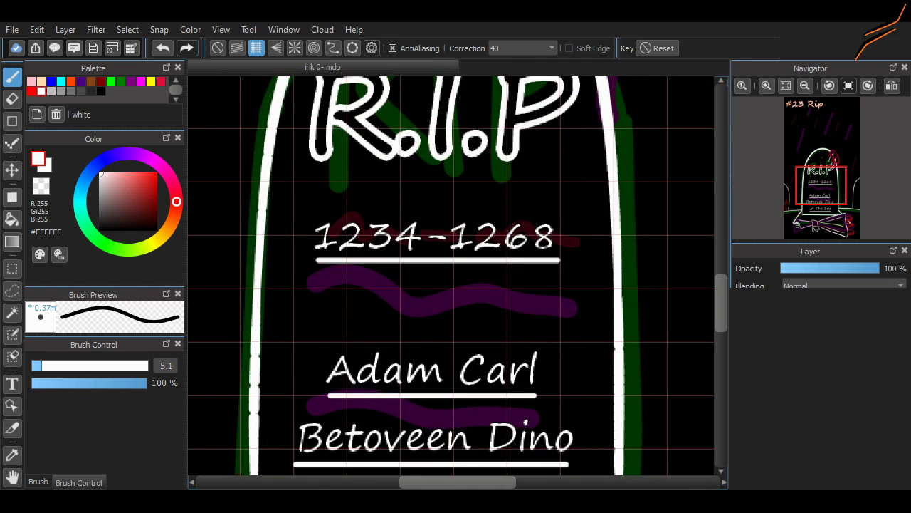
scroll(498, 285, down, 1)
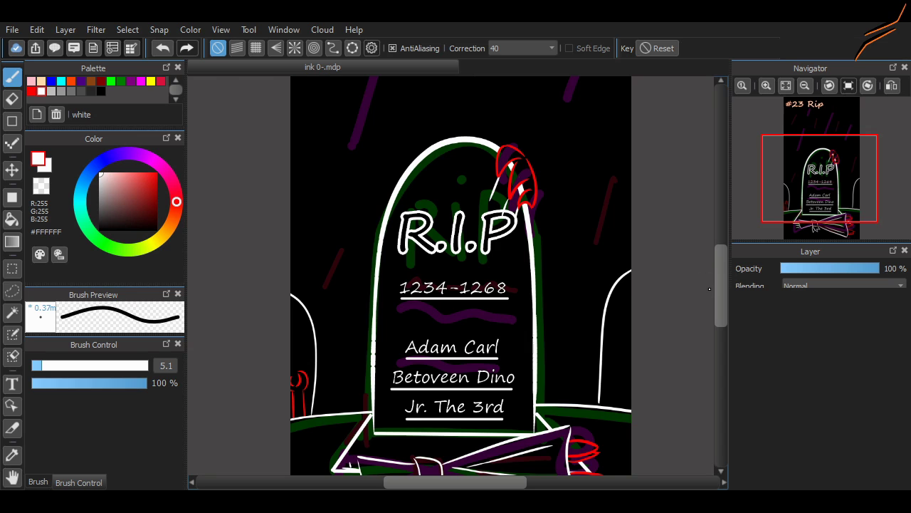
Place small copies of the R.I.P lettering on both side gravestones and hide the coloured sketch beneath the inking.
scroll(461, 275, down, 1)
key(v)
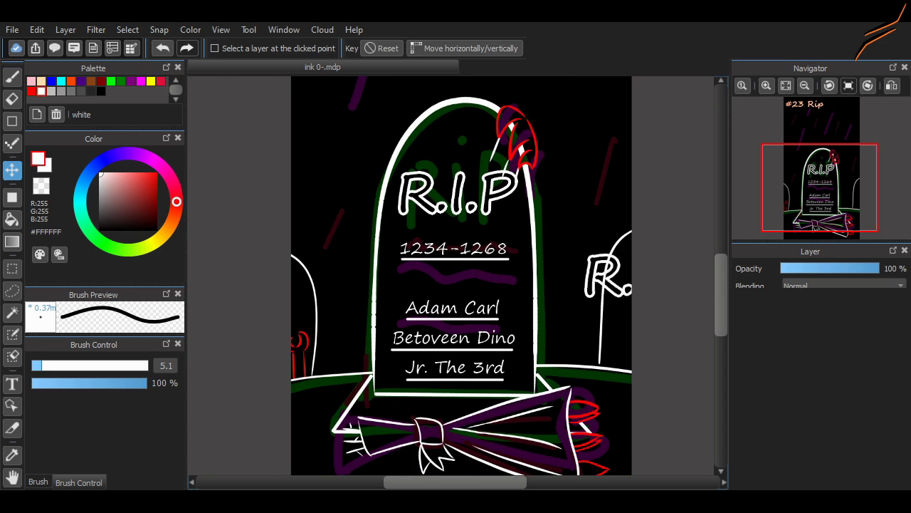
key(Down)
key(Down)
key(Right)
key(Right)
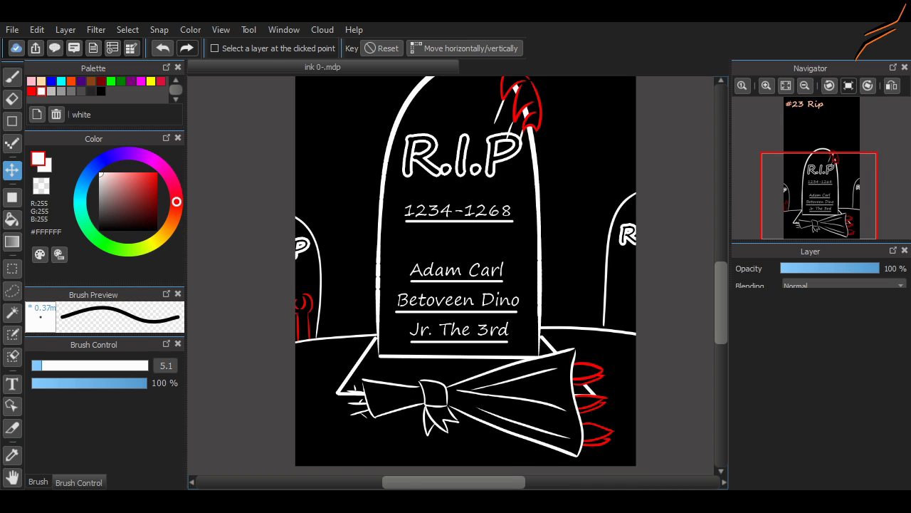
Ink a zigzag white crack from the tombstone's right edge above the name with the Pen sharp 2 big brush.
scroll(379, 268, up, 3)
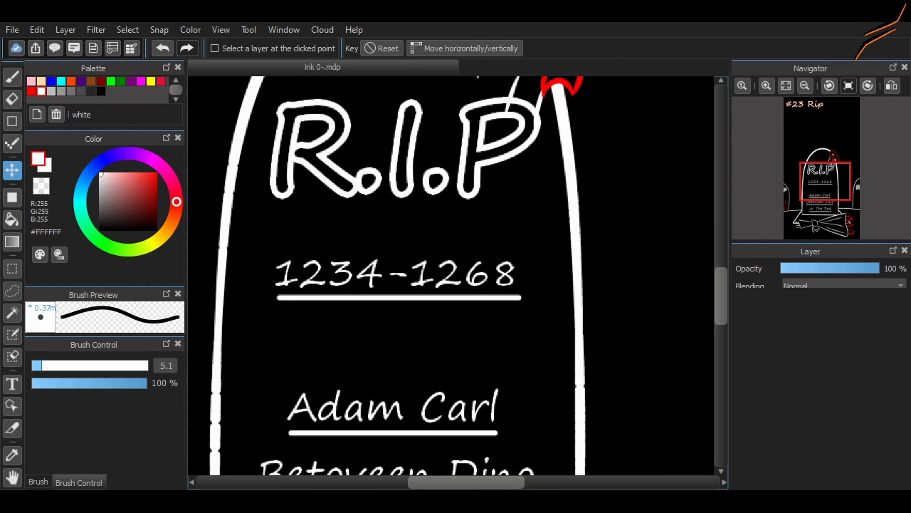
key(b)
drag(486, 370, 588, 310)
click(37, 482)
key(ctrl+z)
click(98, 388)
drag(484, 370, 575, 329)
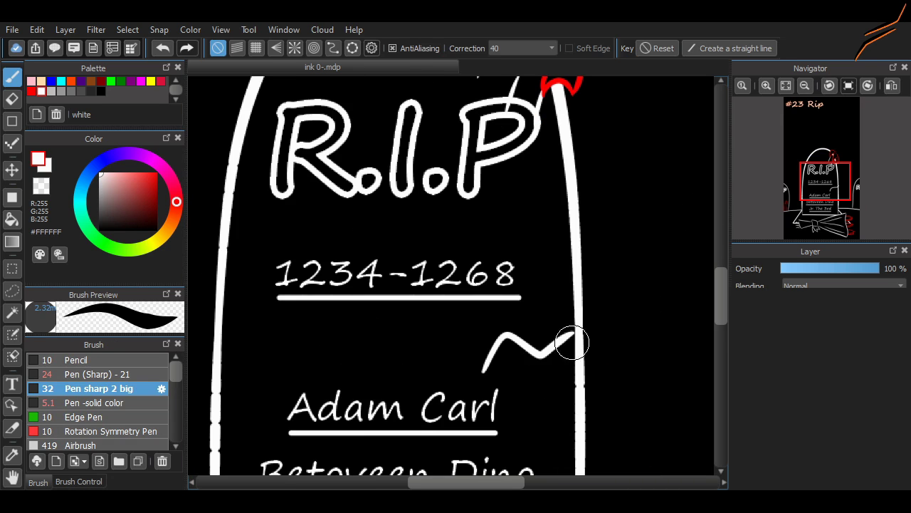
Ink more white cracks at the tombstone's upper left, its lower left edge, and across the base above the bouquet.
scroll(698, 275, up, 5)
drag(291, 175, 363, 228)
scroll(356, 299, down, 5)
mouse_move(320, 306)
mouse_down()
mouse_move(334, 344)
mouse_move(369, 377)
mouse_up()
scroll(369, 378, down, 5)
mouse_move(349, 335)
mouse_down()
mouse_move(462, 322)
mouse_move(527, 329)
mouse_up()
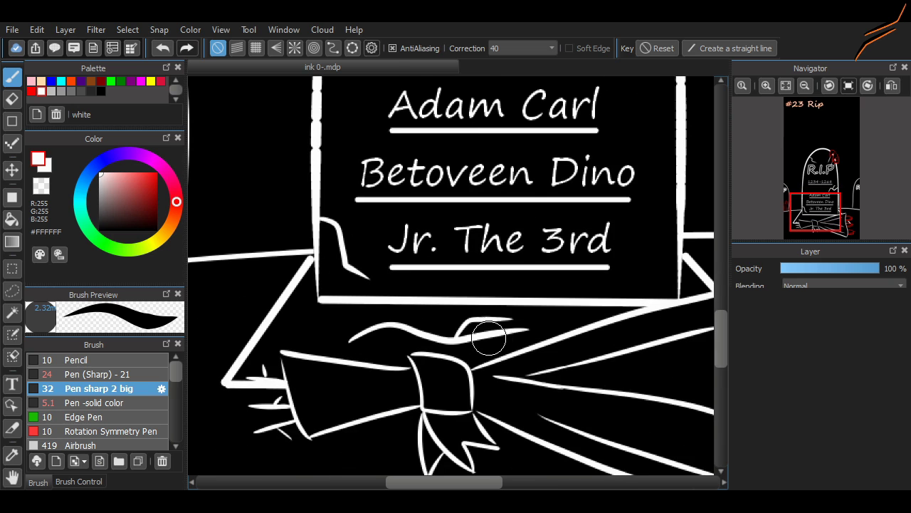
Redraw the wavy white crack across the tombstone's base just above the bouquet.
key(ctrl+z)
mouse_move(342, 360)
mouse_down()
mouse_move(407, 335)
mouse_move(534, 336)
mouse_up()
key(ctrl+z)
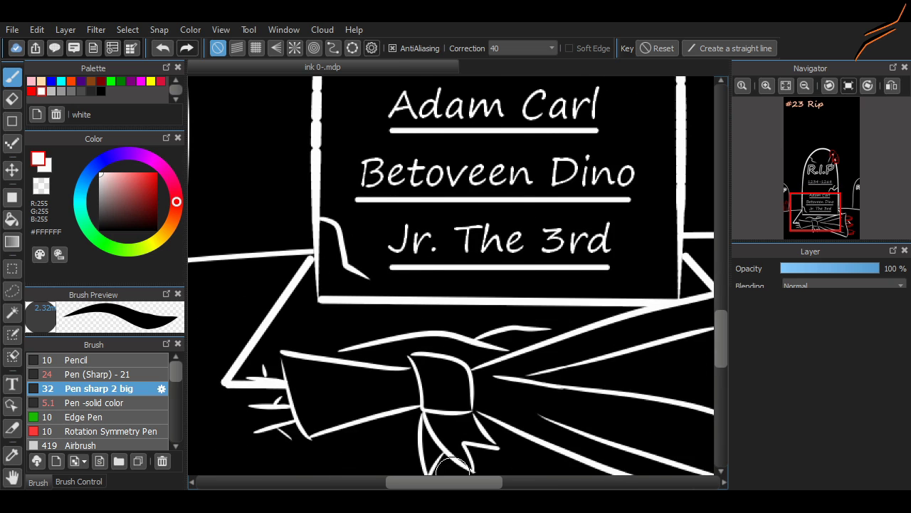
scroll(534, 335, right, 5)
scroll(533, 335, left, 2)
scroll(533, 335, up, 15)
drag(235, 249, 310, 302)
drag(468, 168, 504, 183)
scroll(509, 306, down, 2)
scroll(520, 278, down, 3)
scroll(682, 270, right, 2)
scroll(527, 337, down, 1)
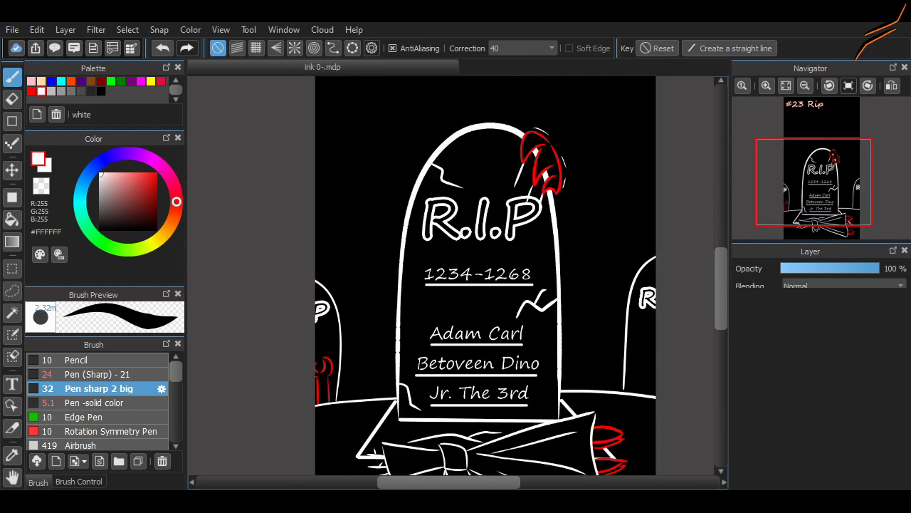
Try slanted white rain strokes freehand in the empty sky above the tombstone.
scroll(527, 337, up, 1)
scroll(460, 274, up, 5)
scroll(460, 274, down, 4)
scroll(459, 274, up, 4)
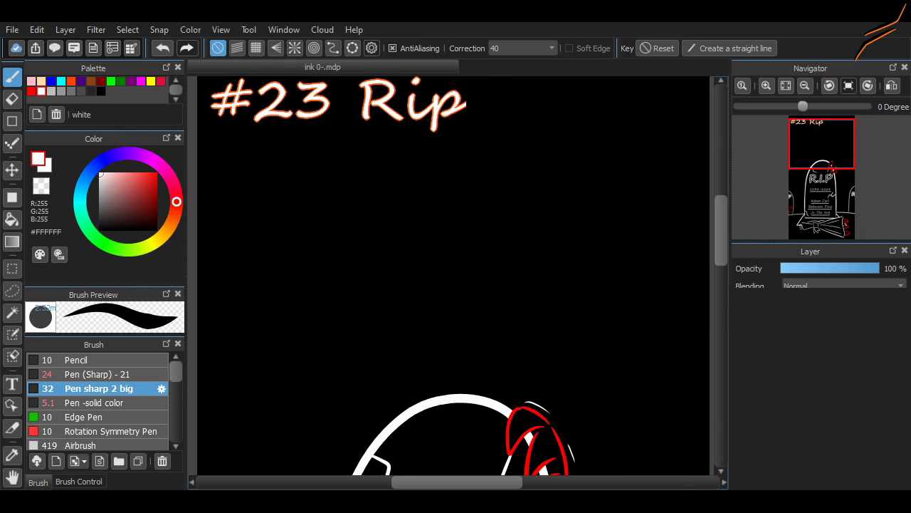
drag(413, 186, 382, 204)
drag(407, 277, 419, 273)
key(ctrl+z)
key(ctrl+z)
key(ctrl+z)
key(ctrl+z)
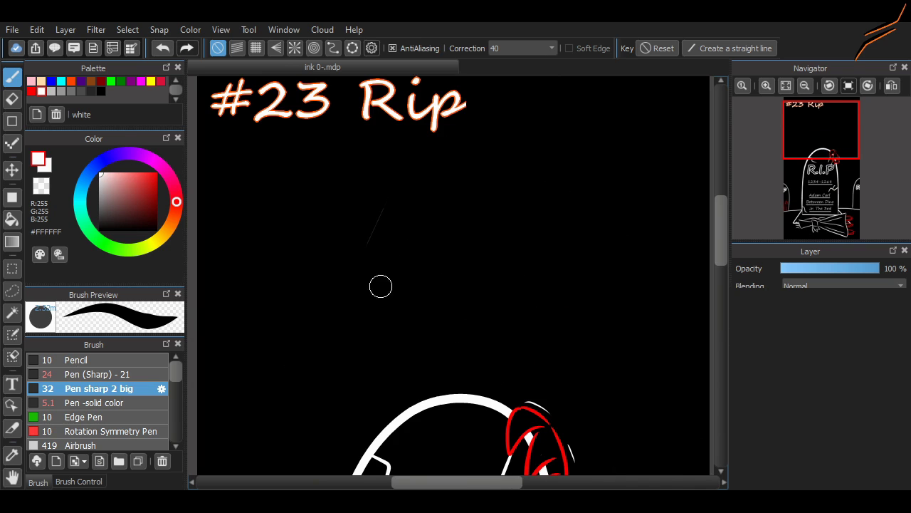
click(804, 85)
drag(509, 168, 489, 216)
key(ctrl+z)
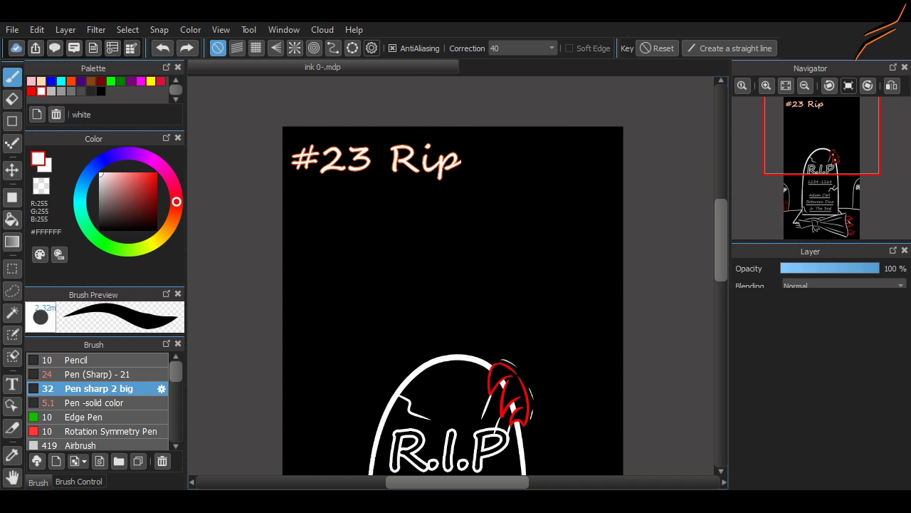
click(237, 48)
click(314, 48)
click(255, 47)
click(276, 48)
click(352, 48)
drag(364, 208, 491, 395)
click(482, 195)
drag(370, 270, 390, 222)
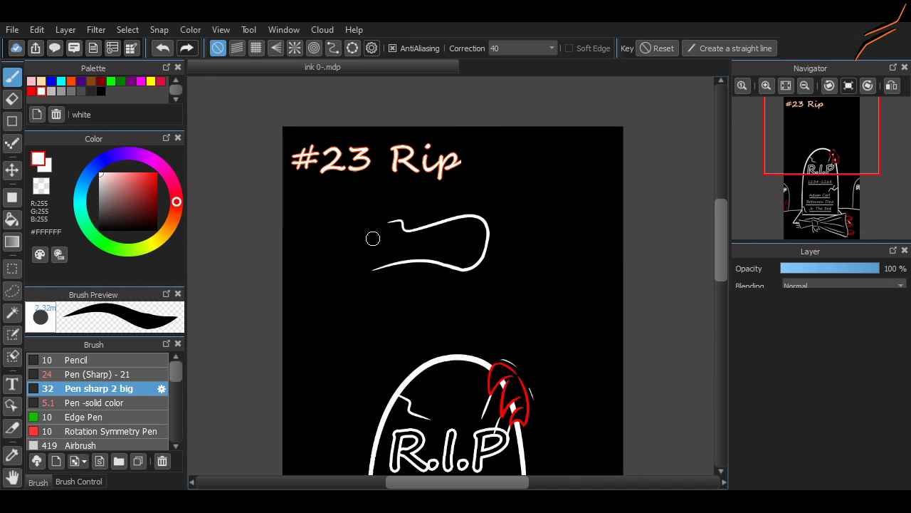
key(ctrl+z)
Set parallel snapping to a steep diagonal and switch to the Pen (Sharp) - 21 brush for white rain strokes.
click(237, 48)
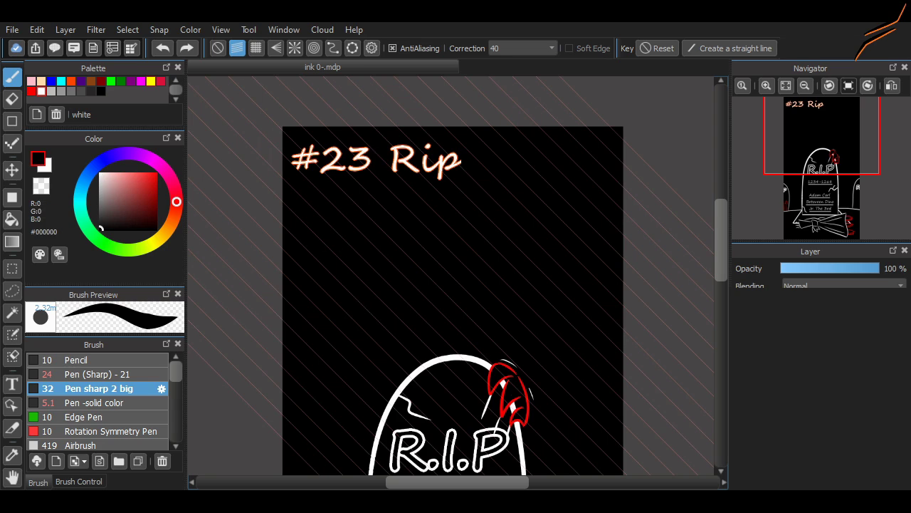
drag(451, 276, 469, 213)
scroll(618, 243, down, 5)
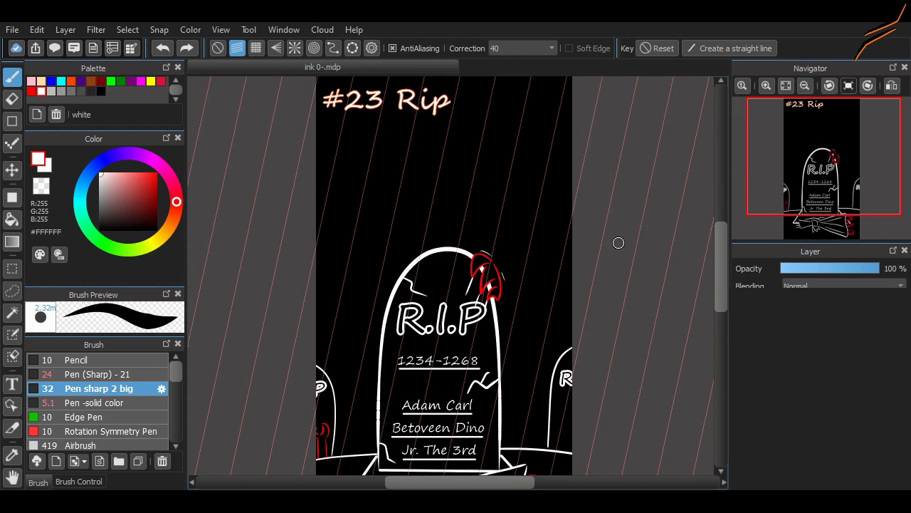
drag(475, 124, 457, 201)
drag(505, 118, 489, 195)
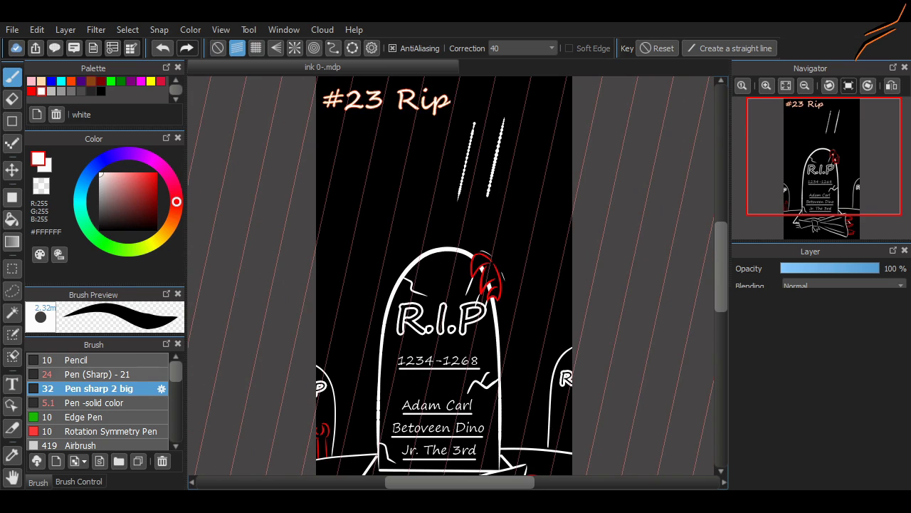
click(100, 374)
key(ctrl+z)
key(ctrl+z)
Ink slanted white rain strokes across the sky above the tombstone and down along its left side.
drag(496, 129, 486, 179)
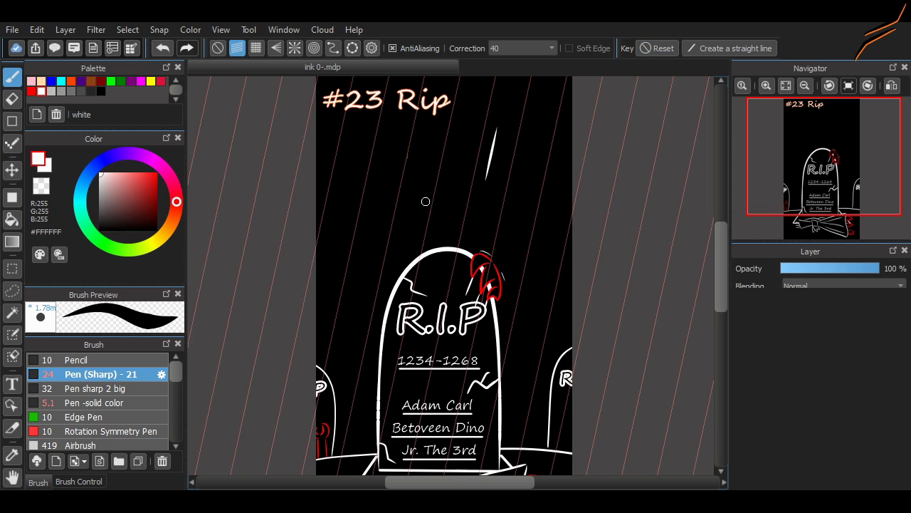
drag(335, 258, 319, 330)
mouse_move(340, 164)
mouse_down()
mouse_move(329, 213)
mouse_move(354, 228)
mouse_up()
drag(456, 184, 447, 222)
drag(509, 201, 498, 253)
drag(456, 114, 445, 170)
drag(375, 246, 365, 302)
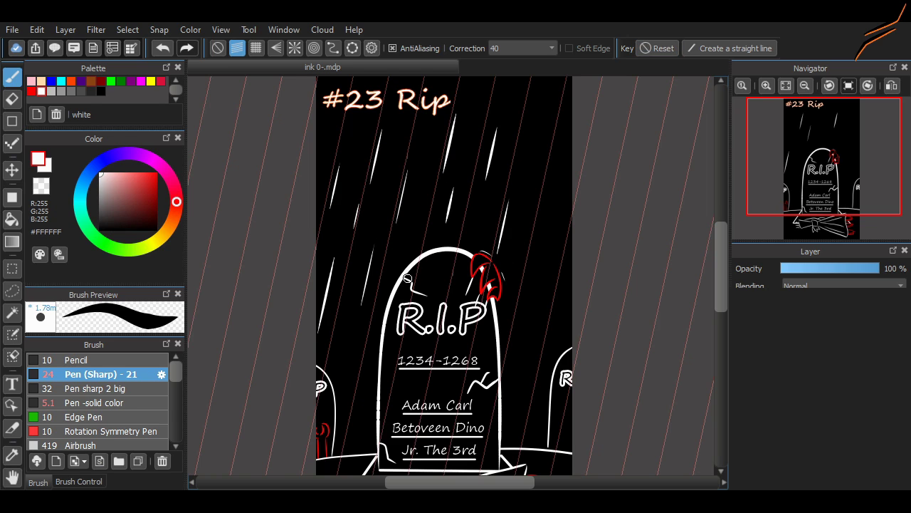
Ink more rain strokes at the sky's upper right and across the tombstone's upper left and lettering.
drag(556, 129, 548, 170)
drag(438, 215, 429, 249)
drag(431, 255, 417, 396)
key(ctrl+z)
drag(416, 232, 406, 268)
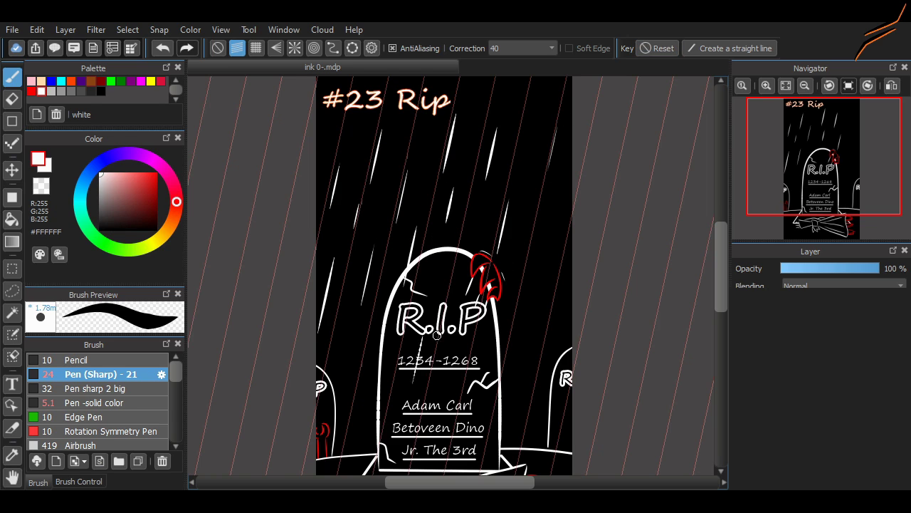
Fill the sky right of the tombstone and the gaps beside both side gravestones with slanted white rain strokes.
drag(514, 340, 510, 359)
drag(546, 187, 532, 252)
drag(537, 92, 522, 152)
scroll(444, 295, down, 2)
drag(534, 302, 524, 352)
drag(368, 315, 354, 367)
drag(557, 202, 544, 257)
Examine the whole drawing with its rain strokes, both at full view and closer up.
key(ctrl+minus)
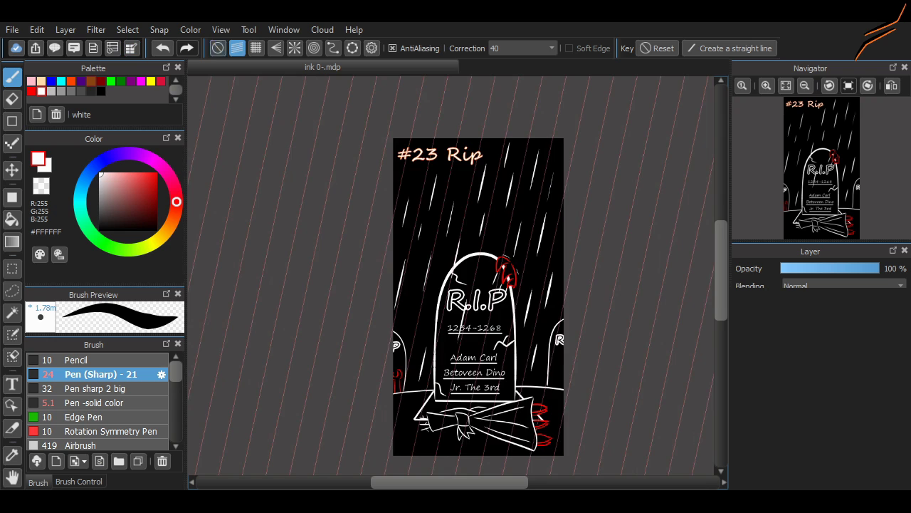
key(ctrl+plus)
key(ctrl+minus)
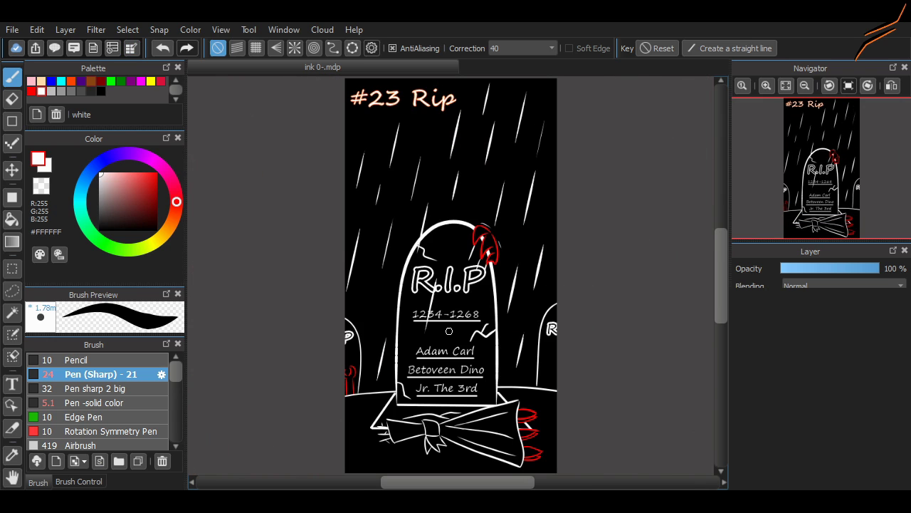
key(ctrl+plus)
key(ctrl+minus)
key(ctrl+plus)
key(ctrl+minus)
key(ctrl+plus)
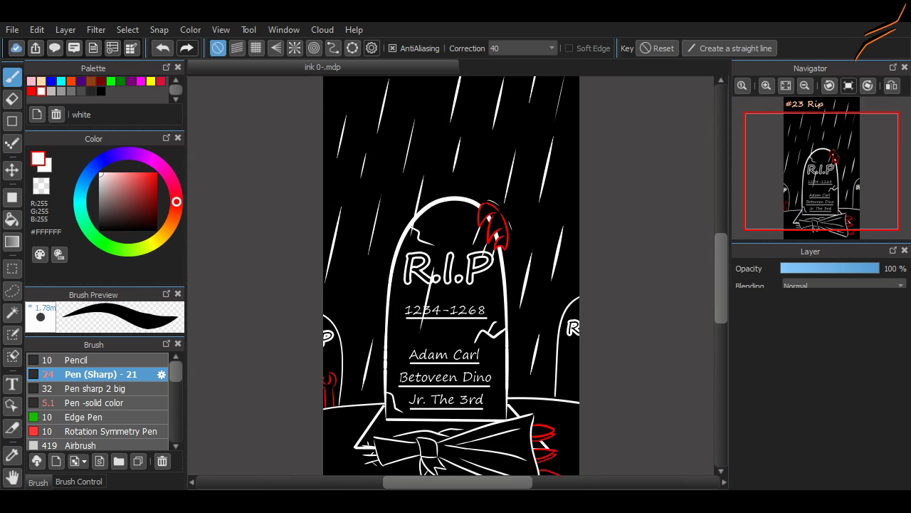